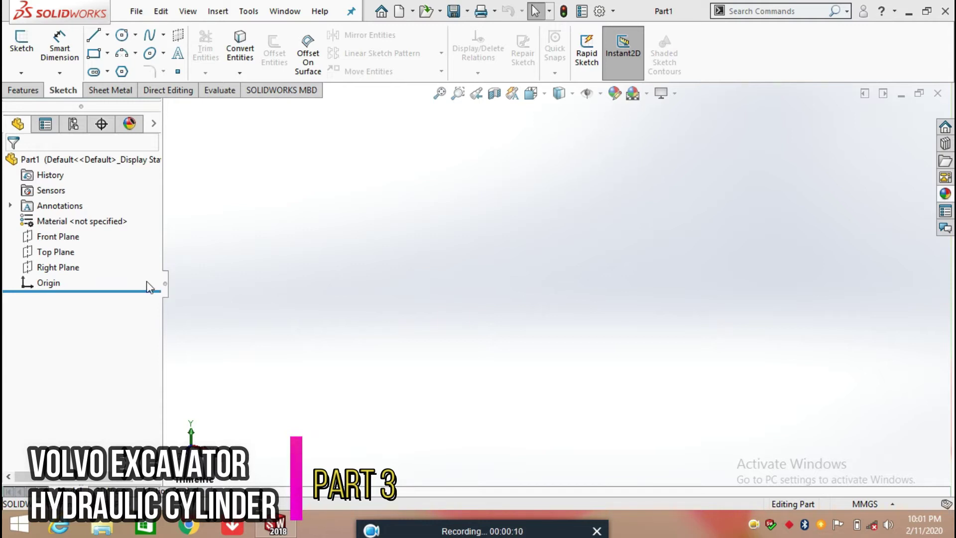
Step: Sketch a circle about 147 mm in diameter on the Front Plane, centred on the origin
click(65, 241)
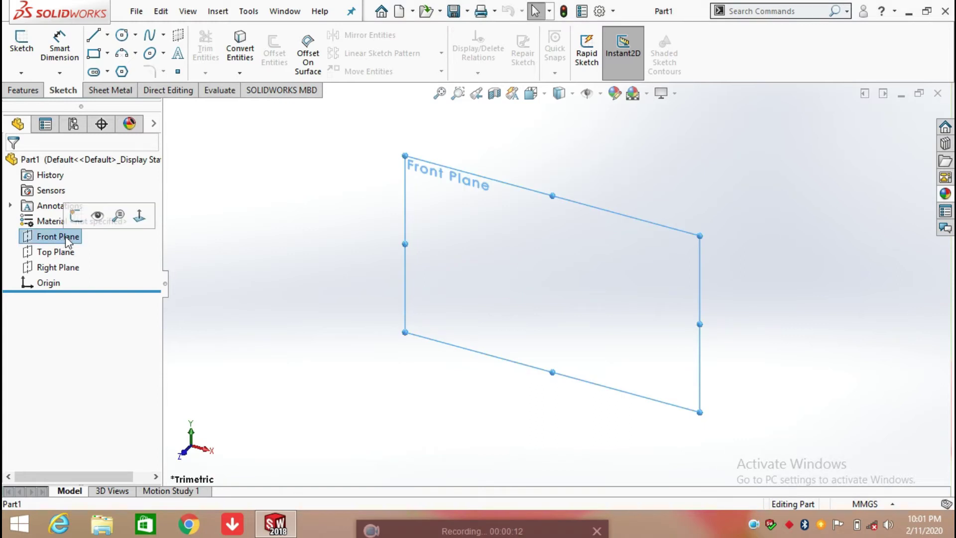
click(136, 216)
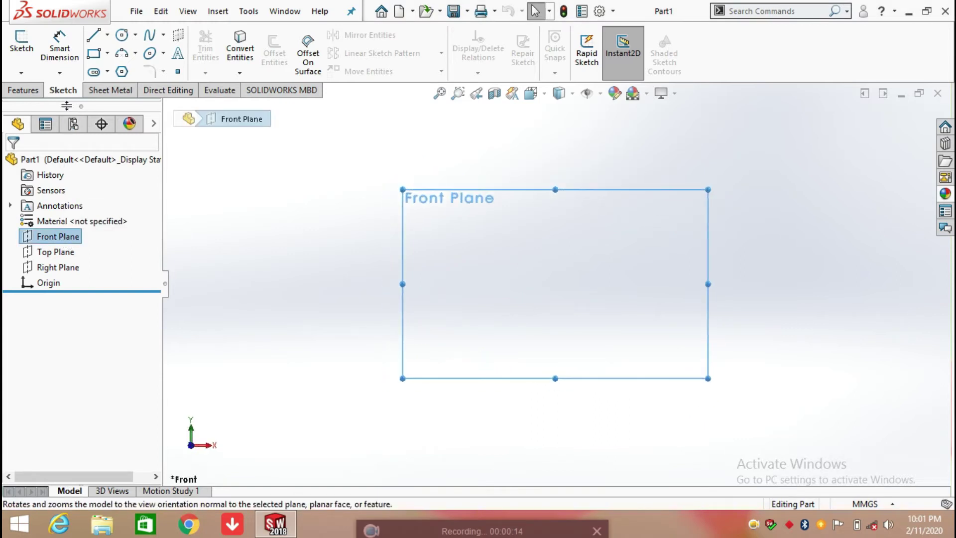
click(124, 42)
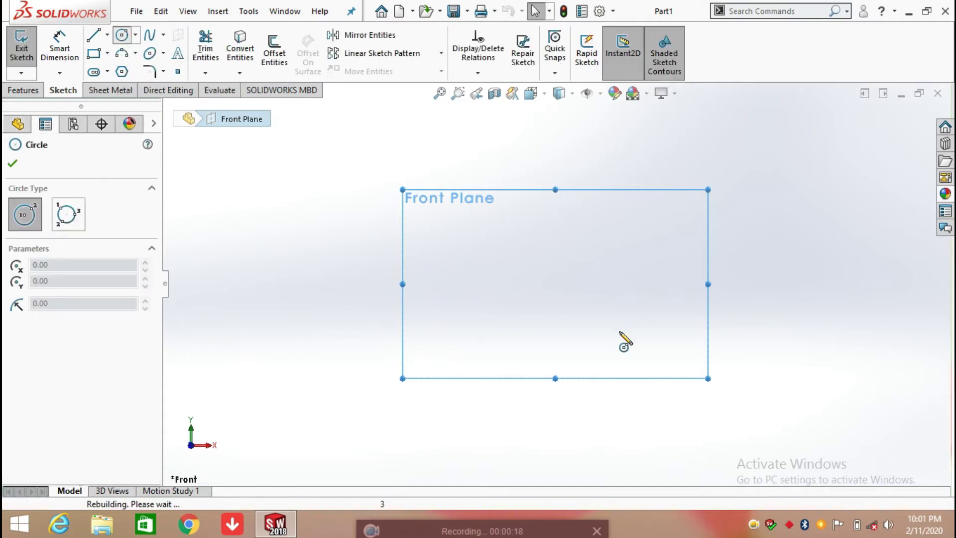
click(556, 284)
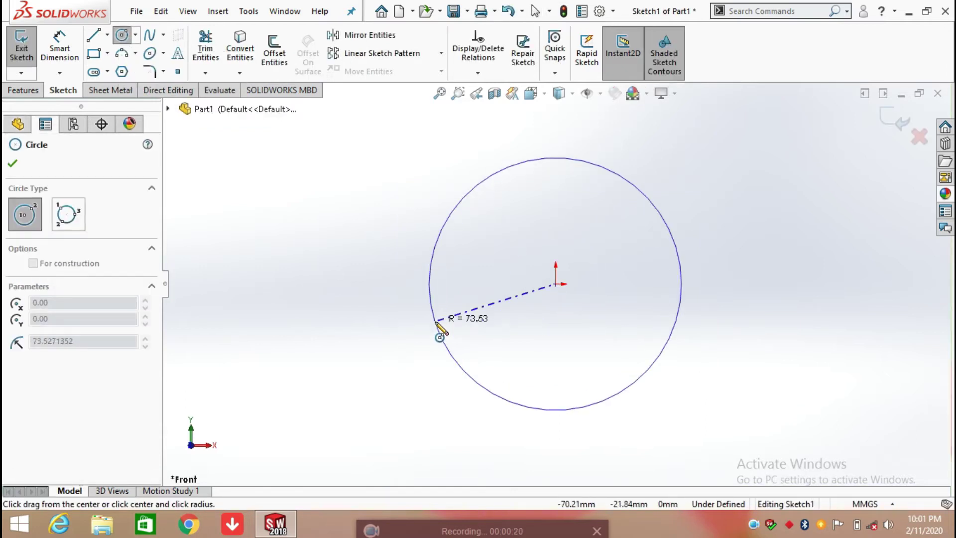
click(432, 324)
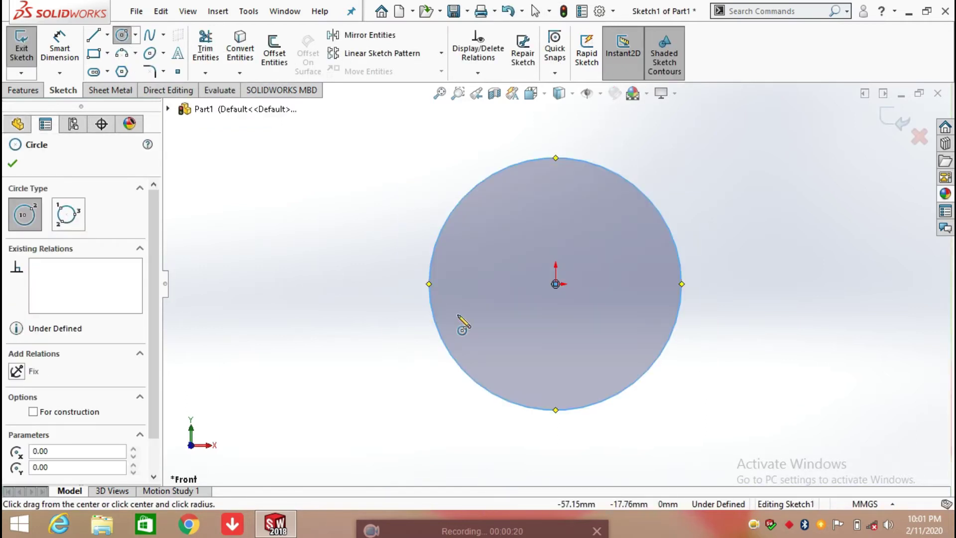
Step: Dimension the circle's diameter as 230 mm
click(71, 59)
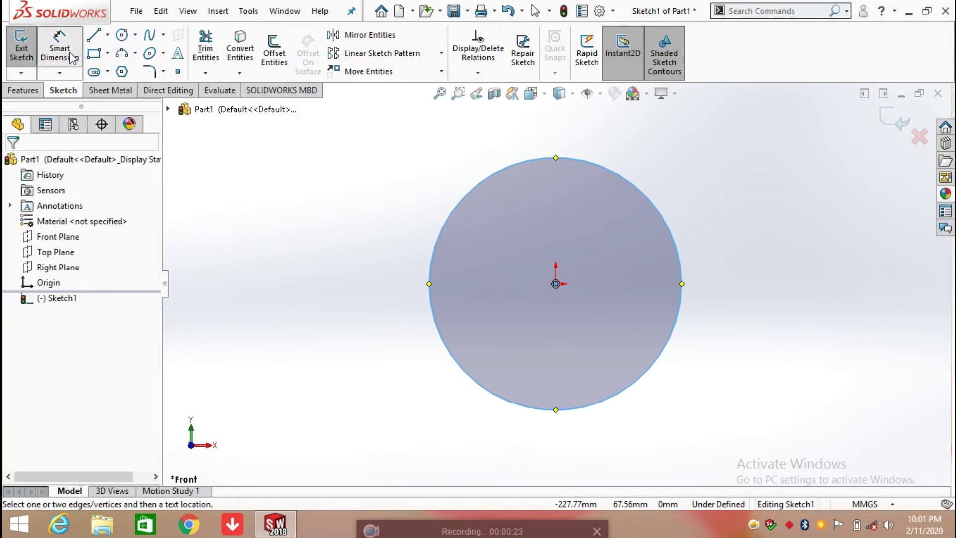
click(443, 230)
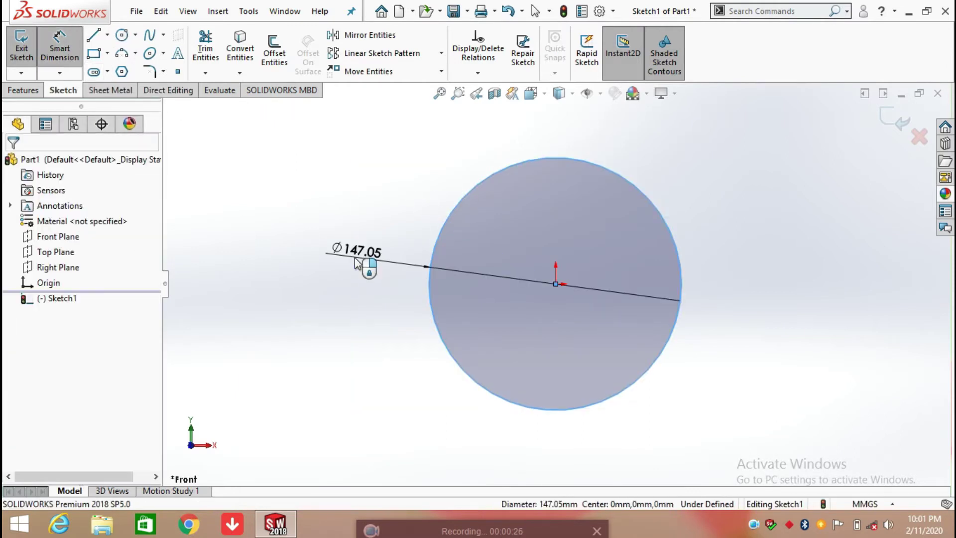
click(356, 260)
text(230)
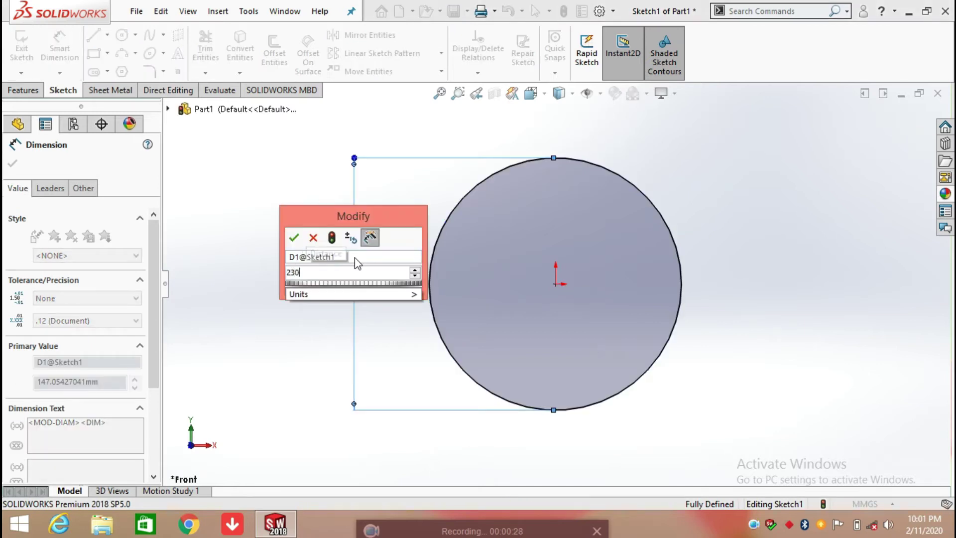
key(Return)
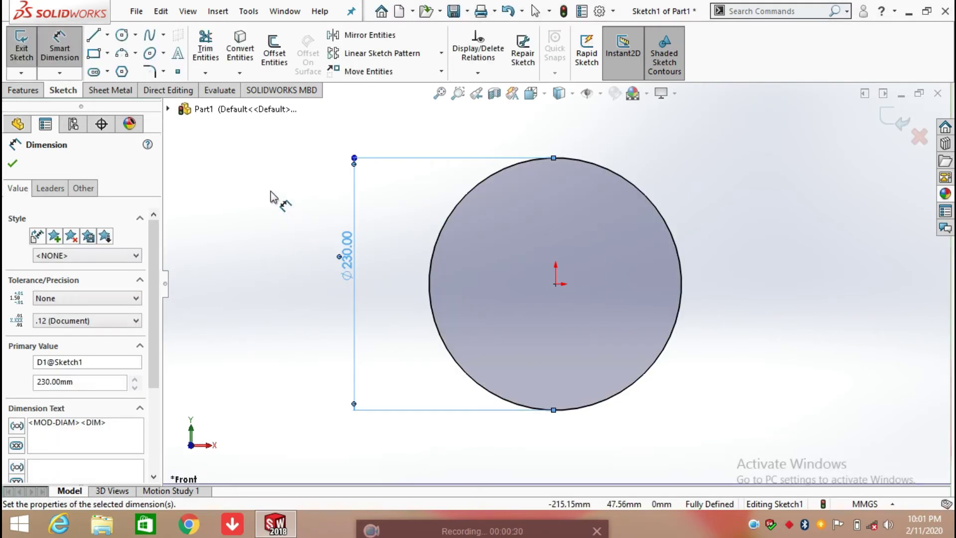
key(Escape)
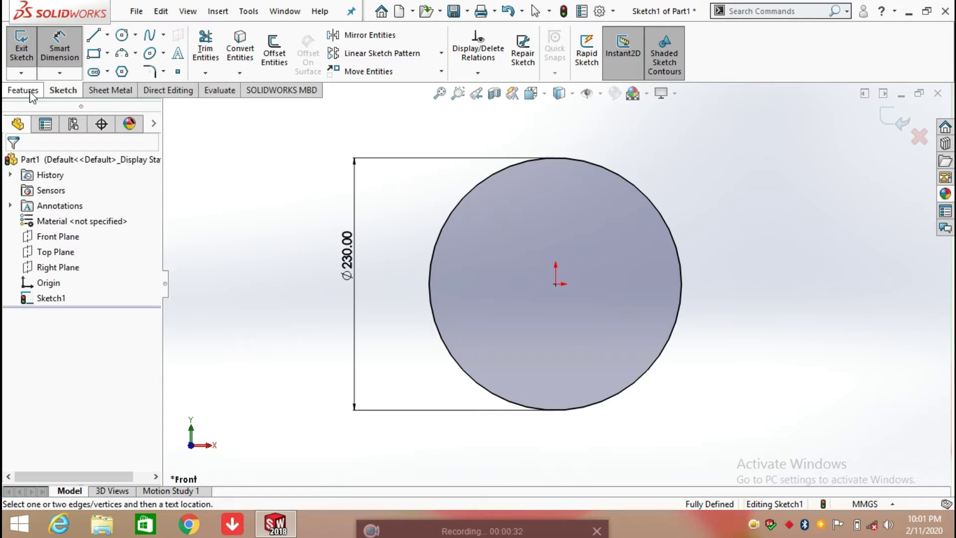
Step: Extrude the circle into a cylinder with the Mid Plane end condition and a depth of 2200 mm
click(31, 93)
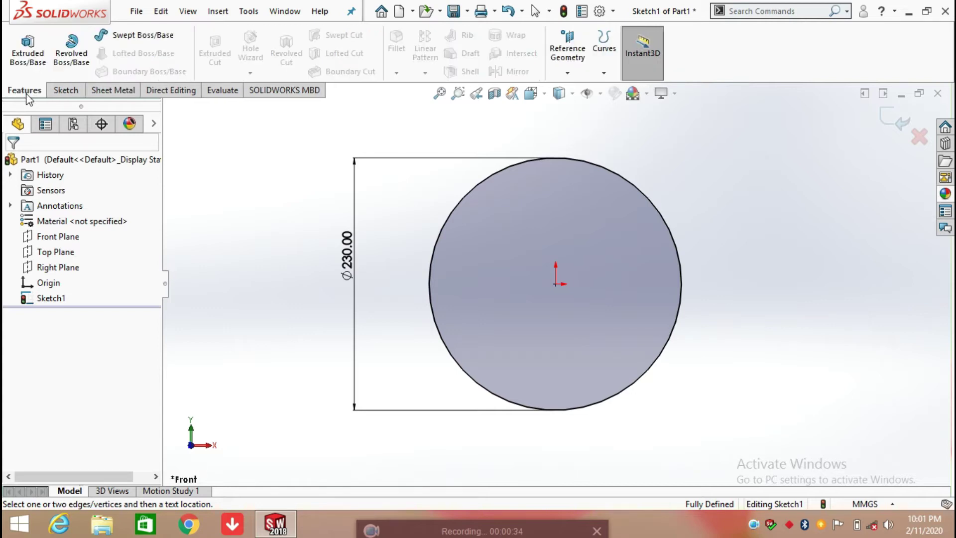
click(24, 49)
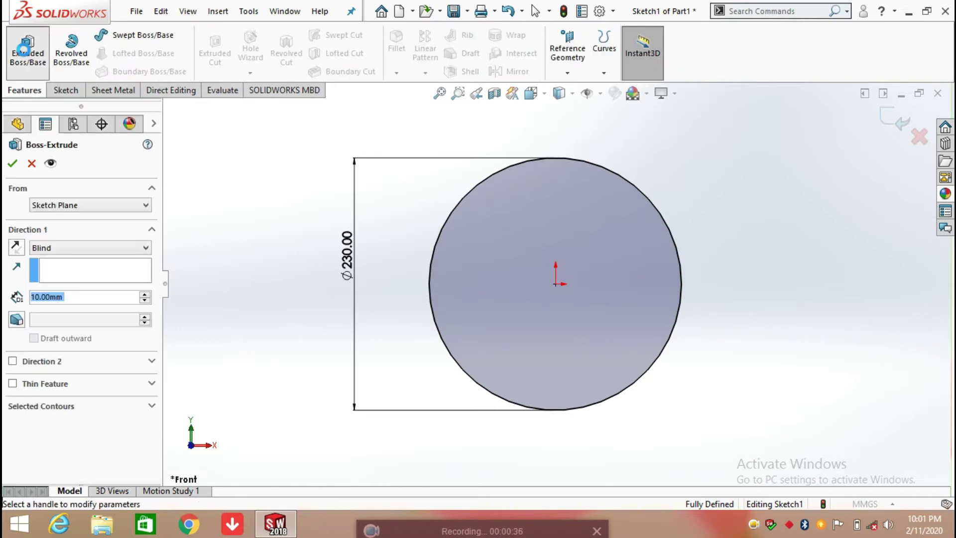
click(84, 249)
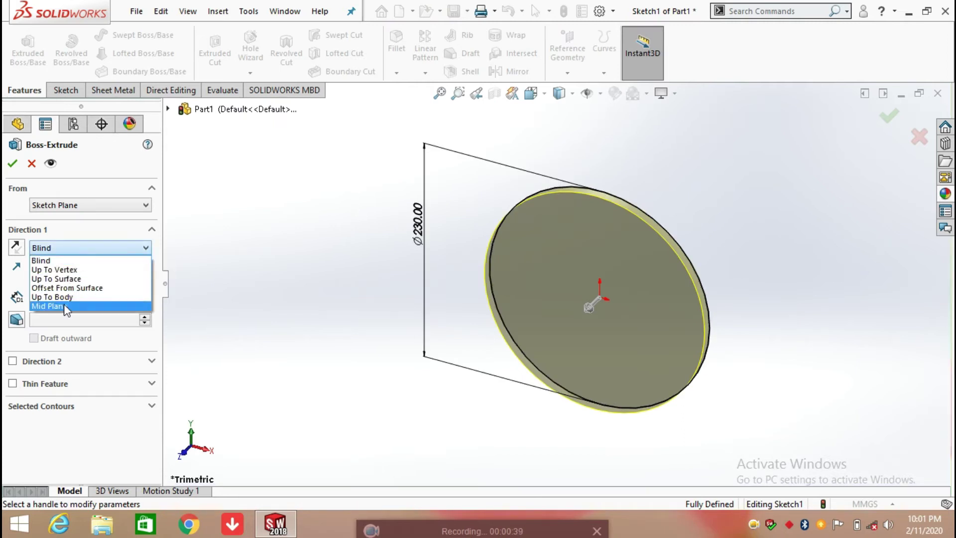
click(64, 307)
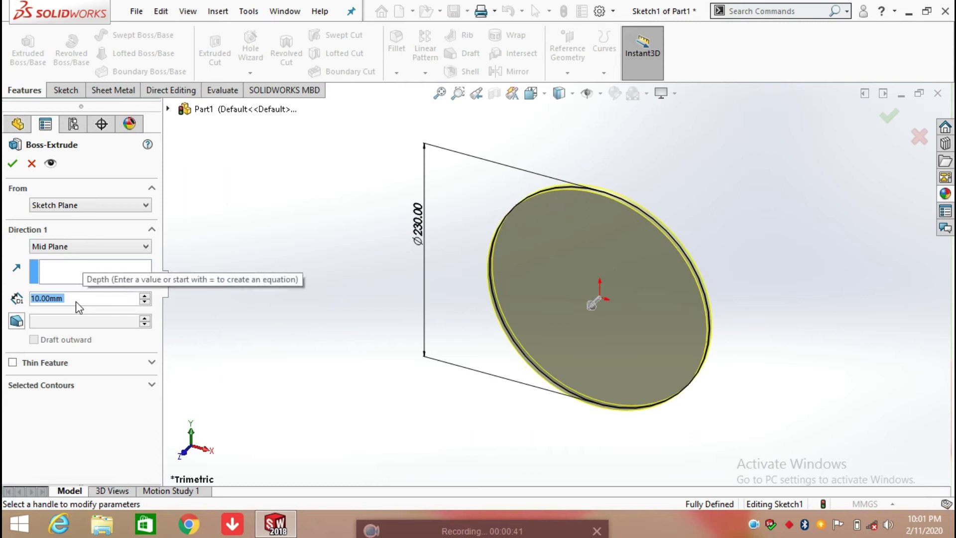
text(2200)
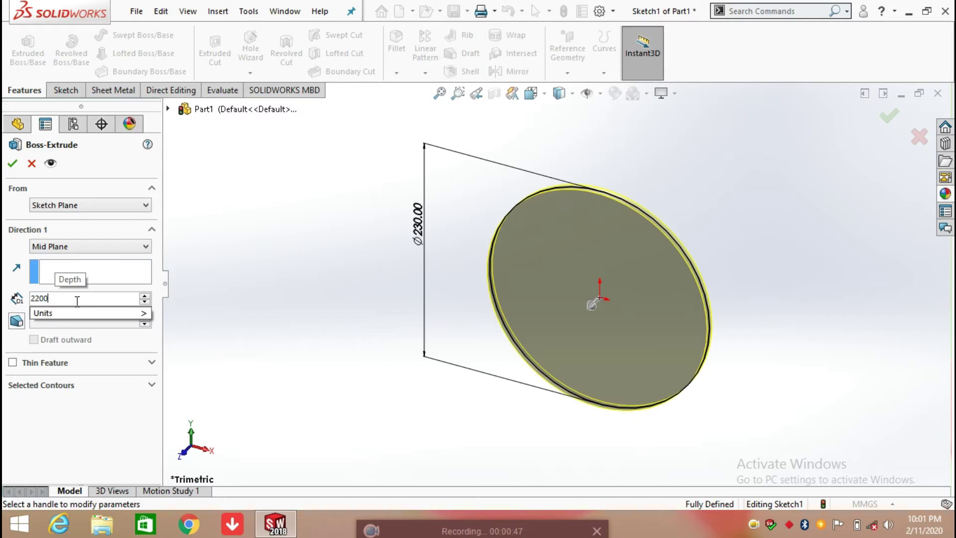
key(Return)
click(11, 162)
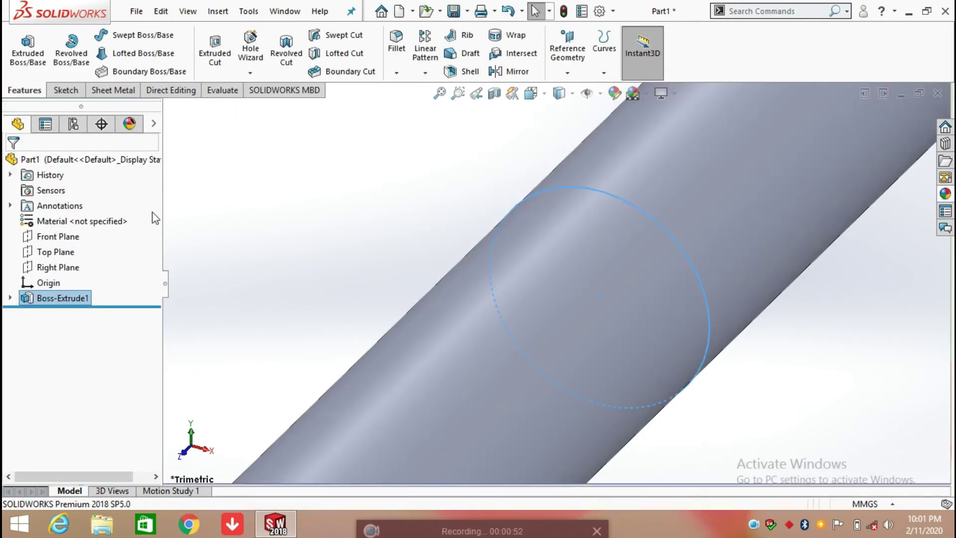
Step: Sketch a circle about 305 mm in diameter on the Top Plane, on the cylinder's axis near its upper end
click(52, 252)
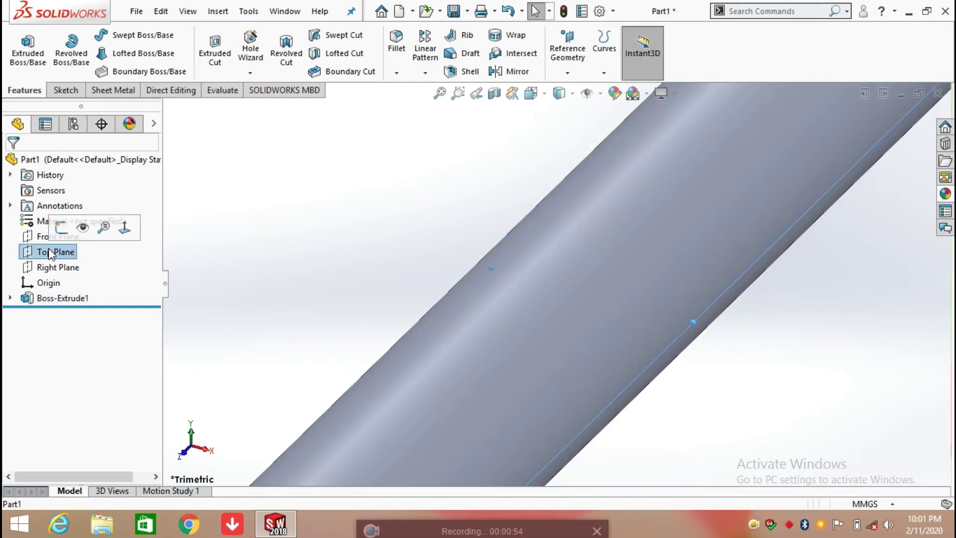
click(125, 229)
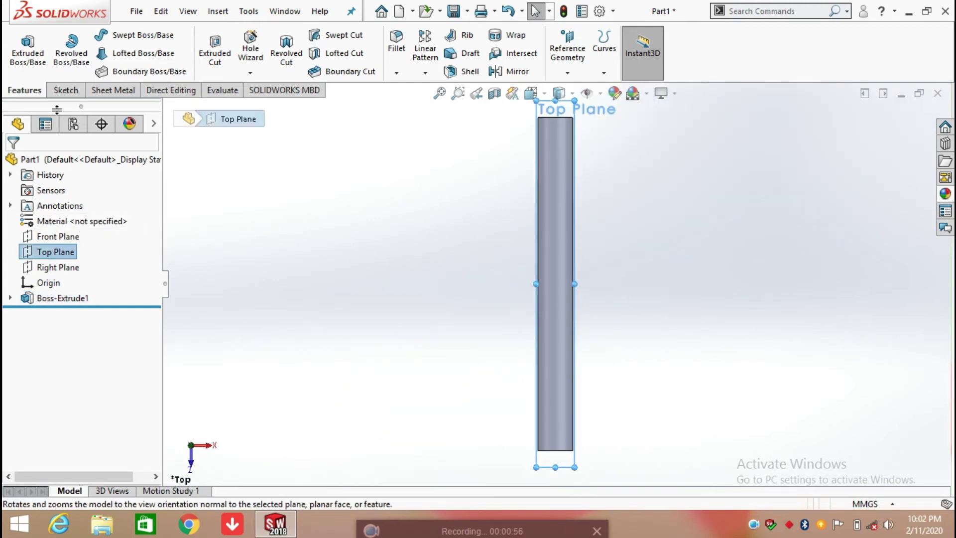
click(67, 94)
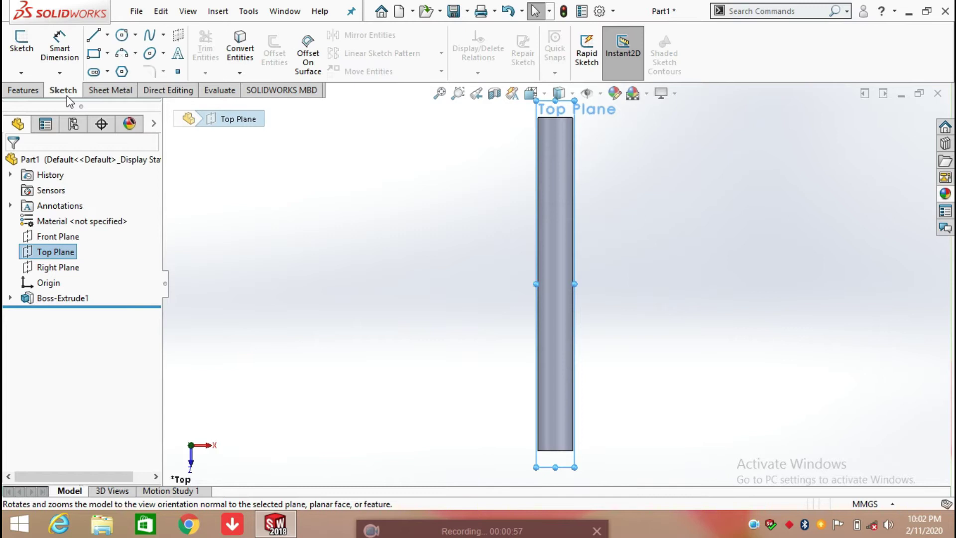
click(122, 35)
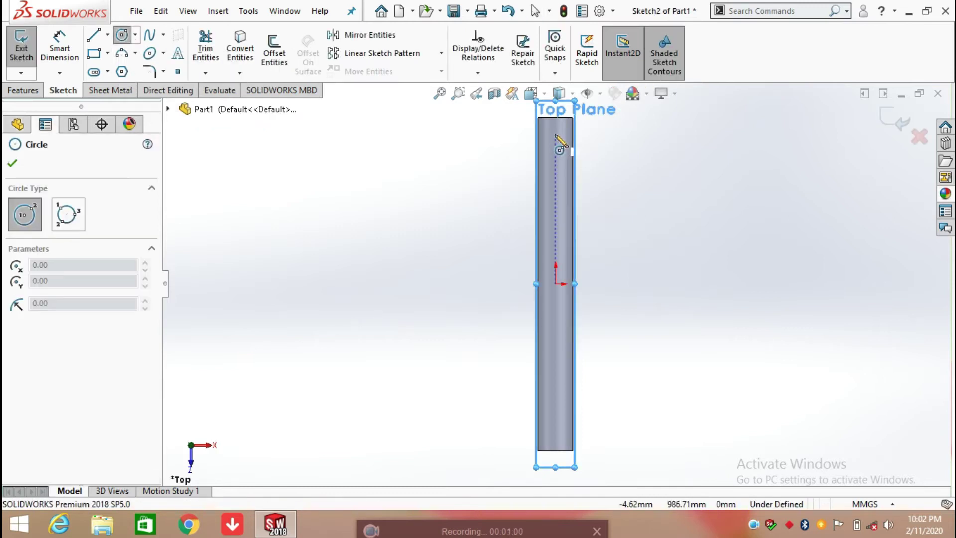
click(556, 134)
click(559, 155)
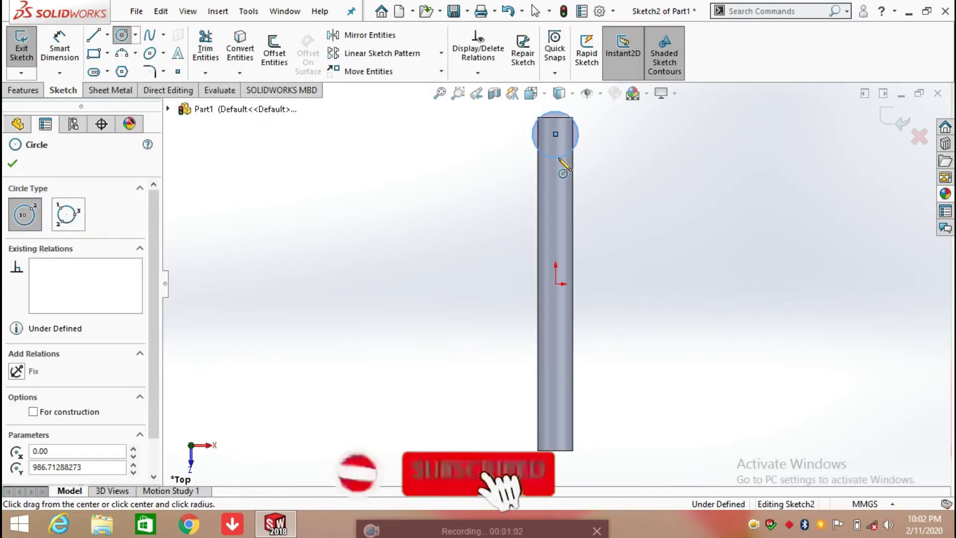
right_click(567, 166)
click(578, 169)
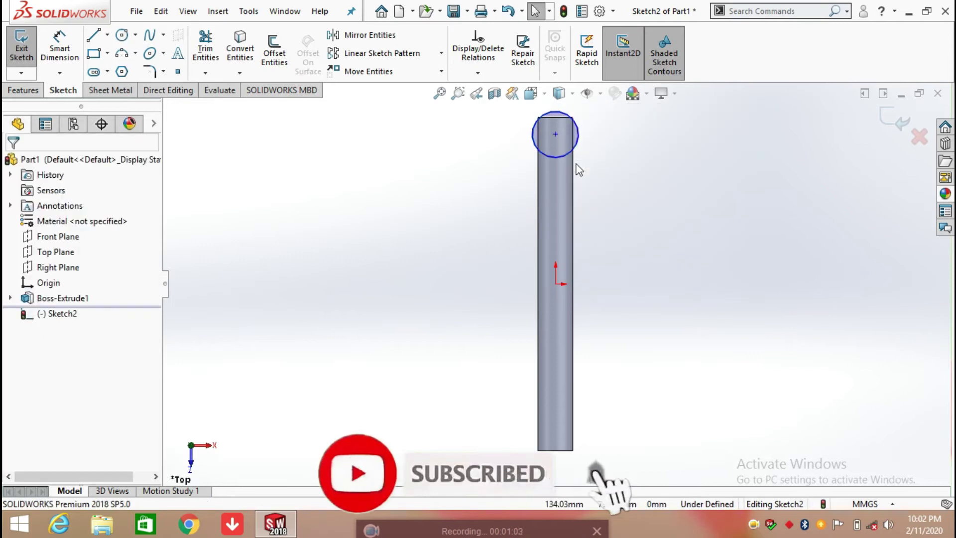
Step: Dimension the diameter of the circle near the cylinder's end as 100.50 mm
click(61, 59)
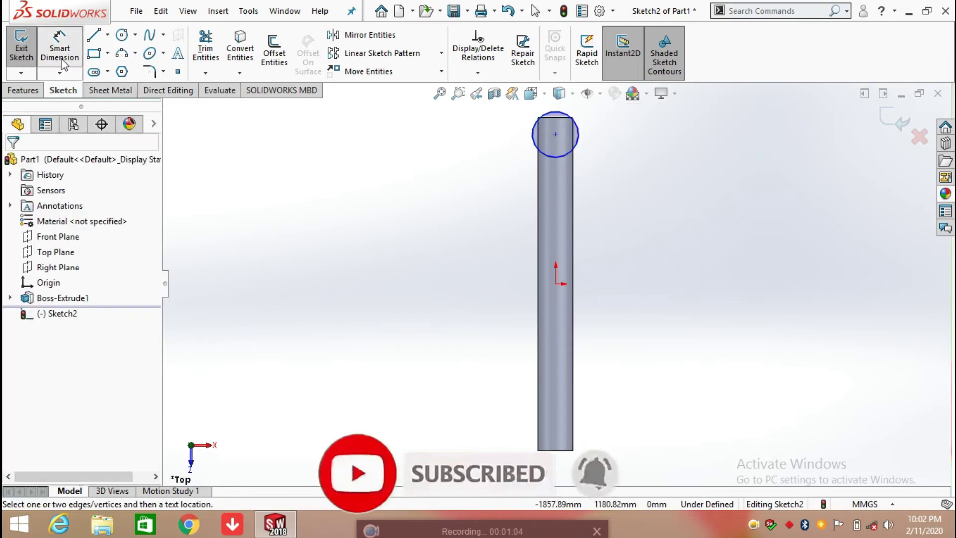
click(576, 144)
click(666, 174)
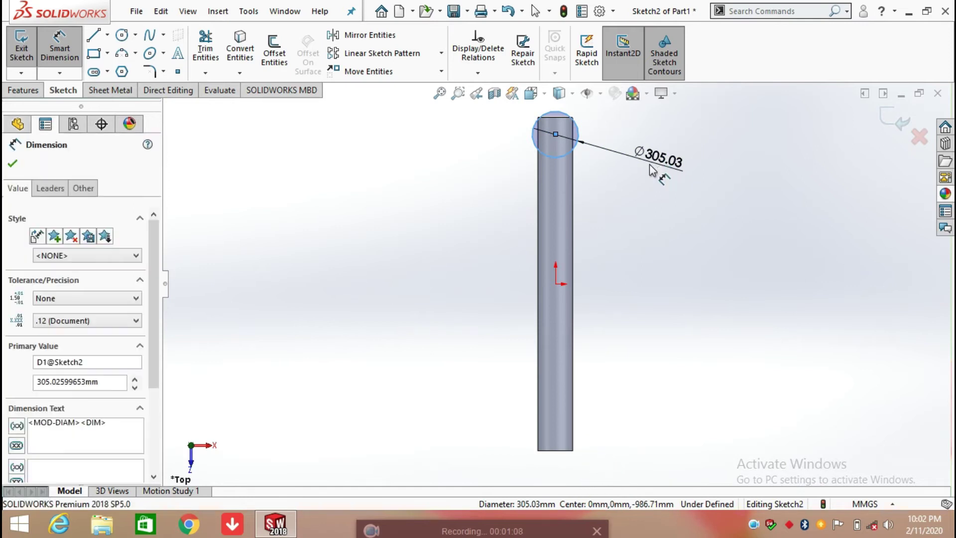
text(100.50)
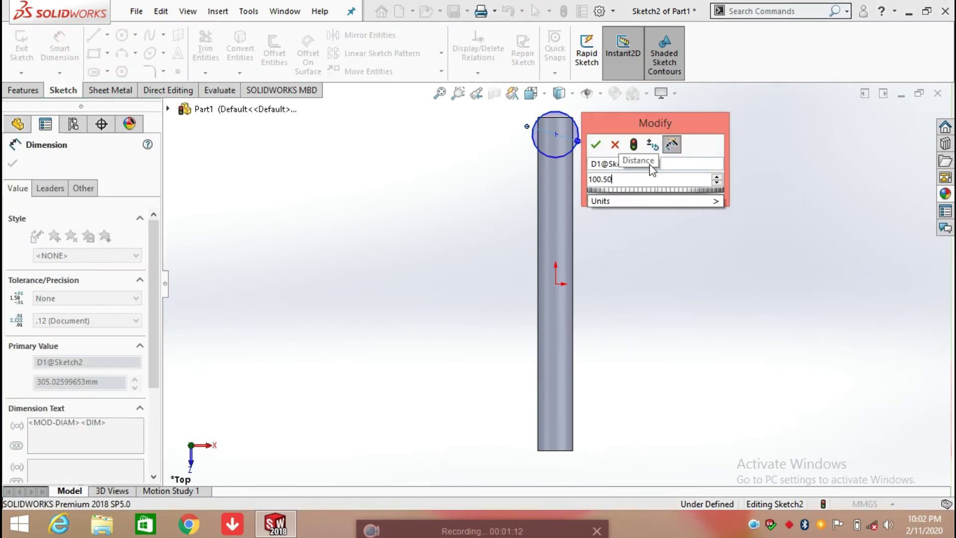
key(Escape)
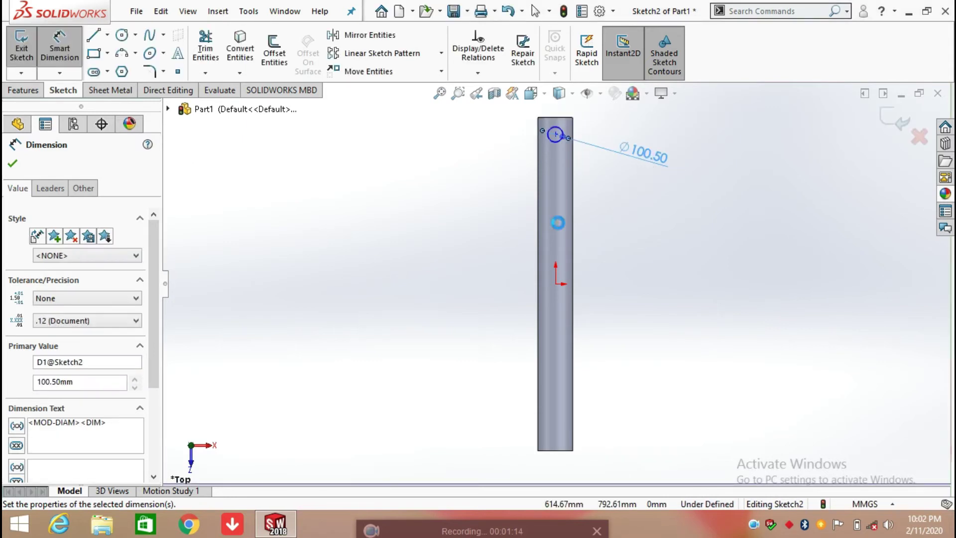
key(Escape)
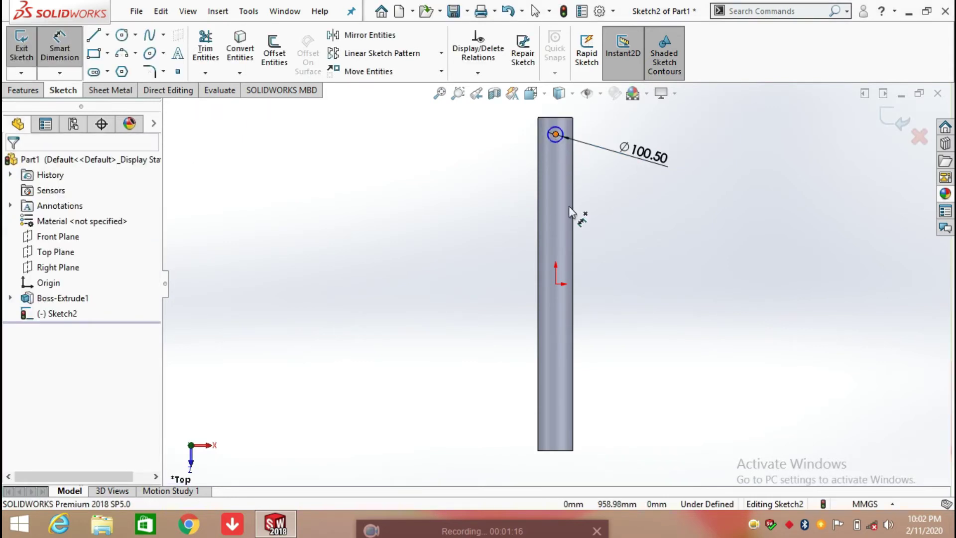
Step: Dimension the distance between the small circle's centre and the origin as 955 mm
click(556, 285)
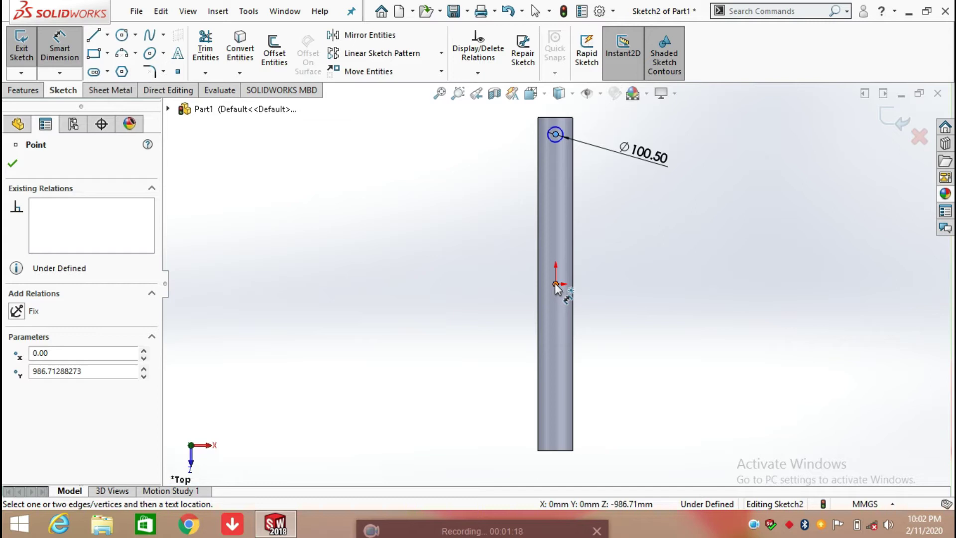
click(556, 284)
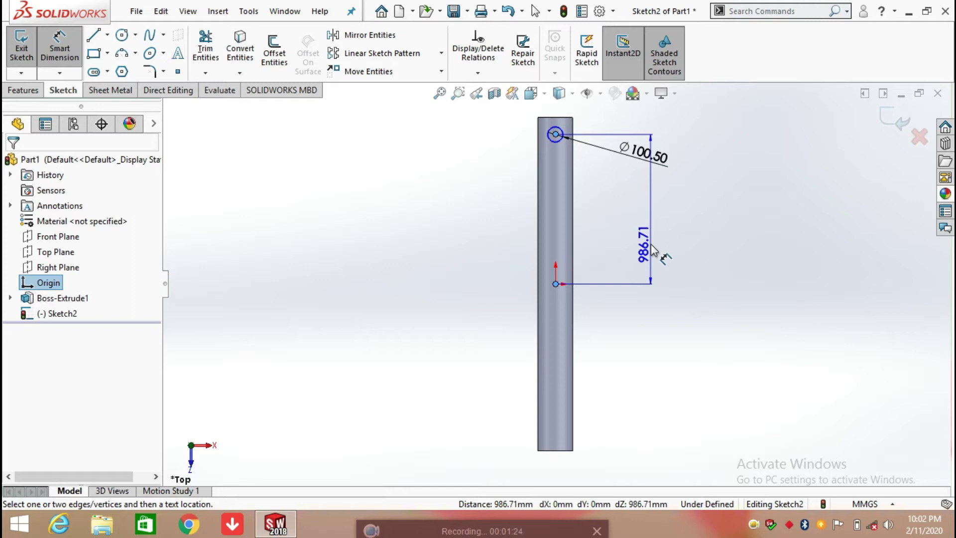
click(780, 240)
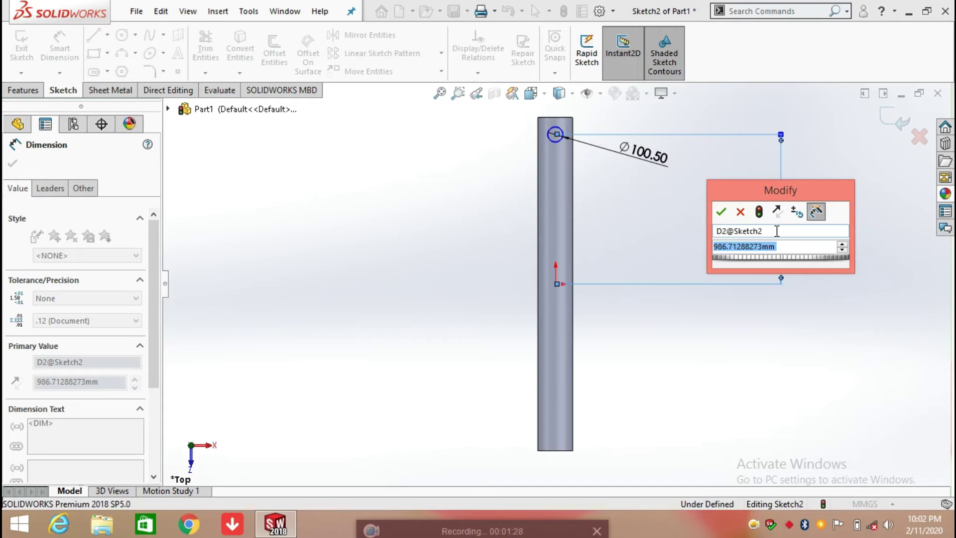
text(955)
key(Return)
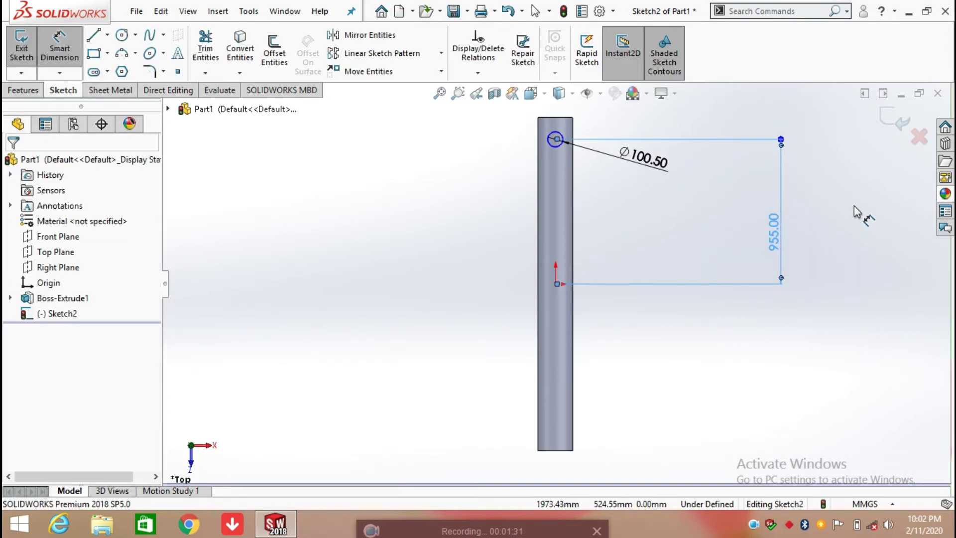
Step: Cut the small circle through the cylinder with an Extruded Cut, using Mid Plane and a depth of 2200 mm
click(24, 90)
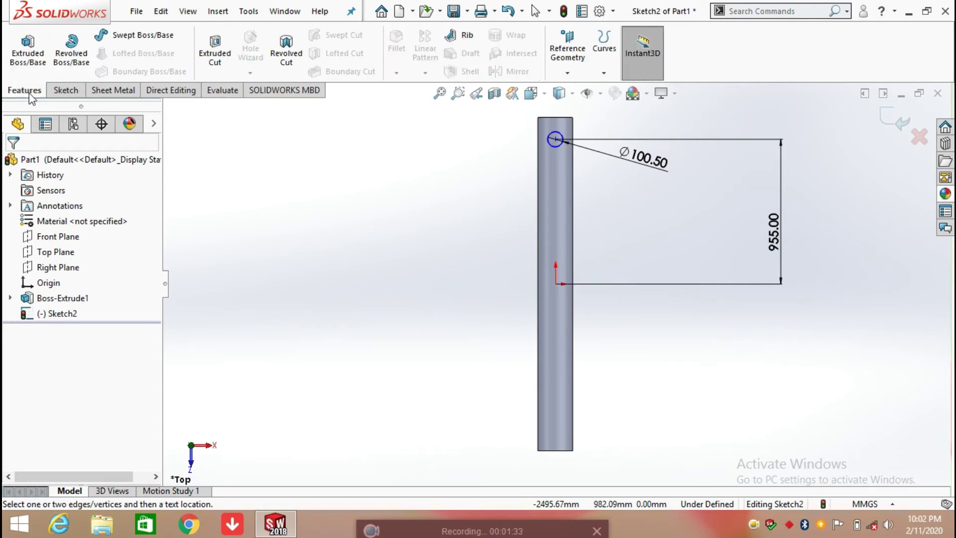
click(219, 56)
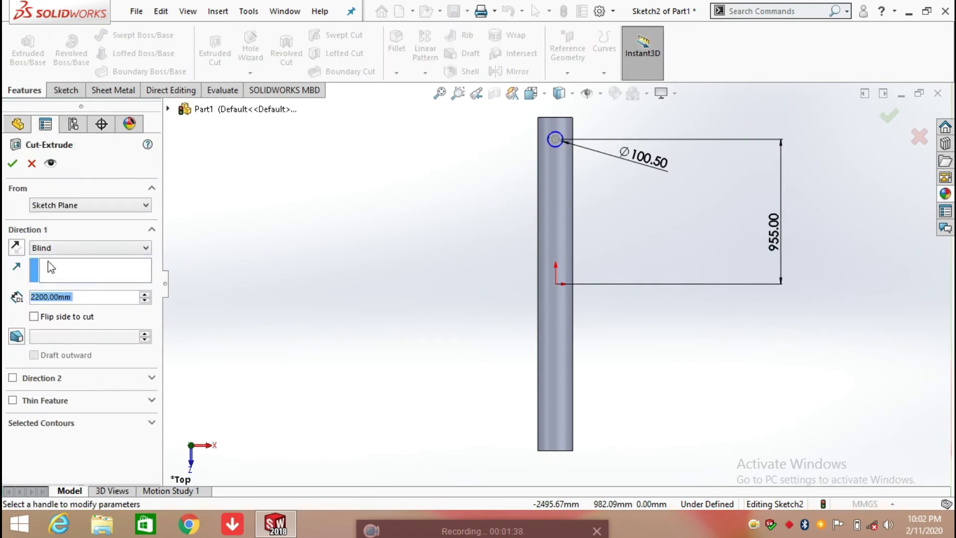
click(55, 247)
click(52, 332)
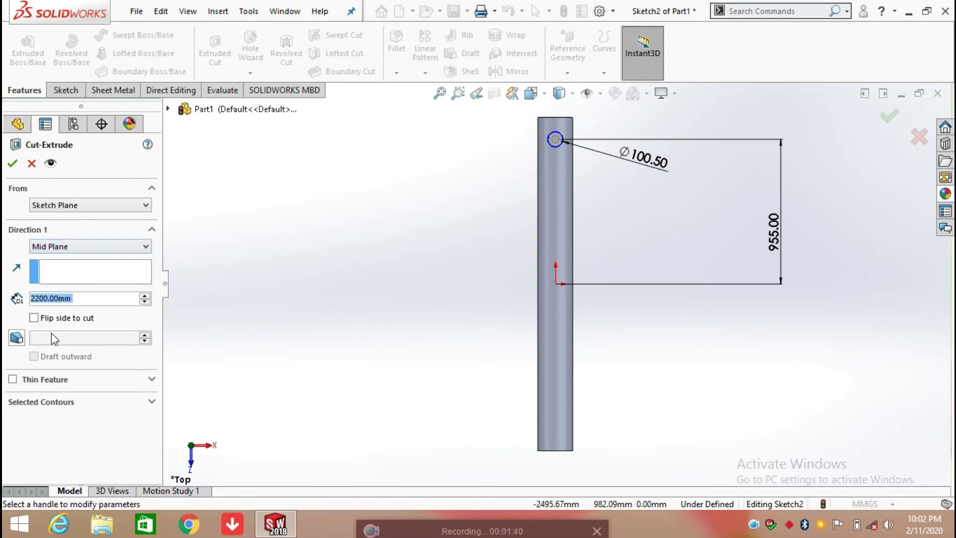
click(12, 163)
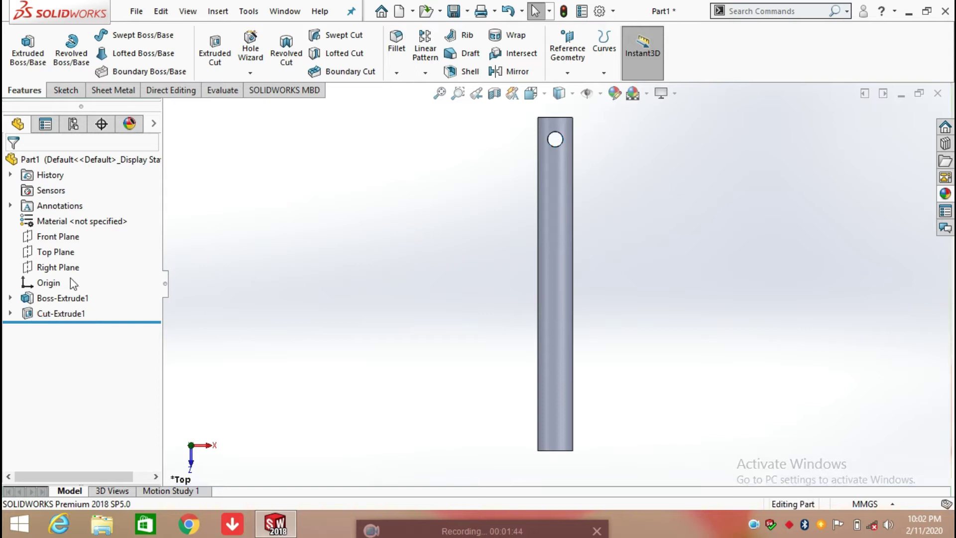
Step: Sketch a corner rectangle on the Top Plane across the cylinder's full width at its holed end, about 367 mm long
click(66, 253)
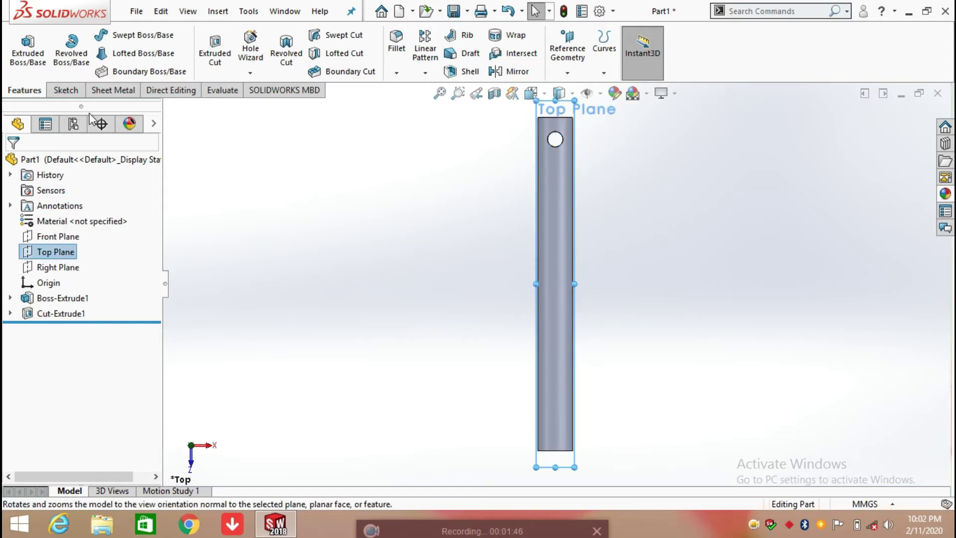
click(68, 92)
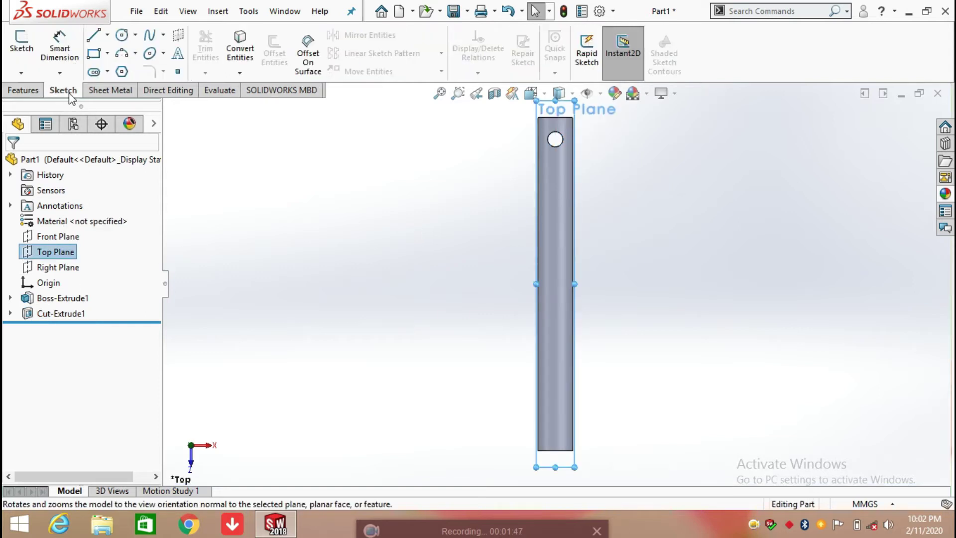
click(108, 53)
click(114, 71)
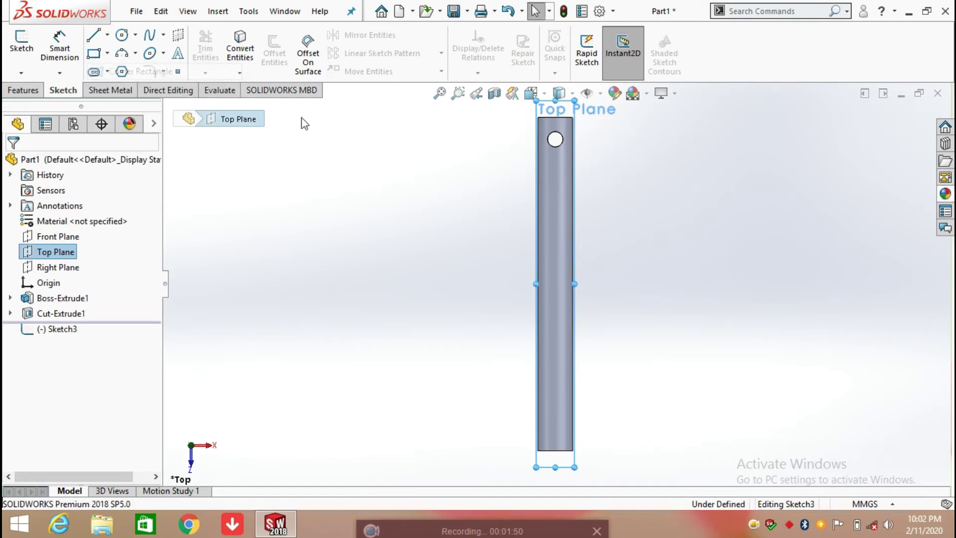
click(538, 118)
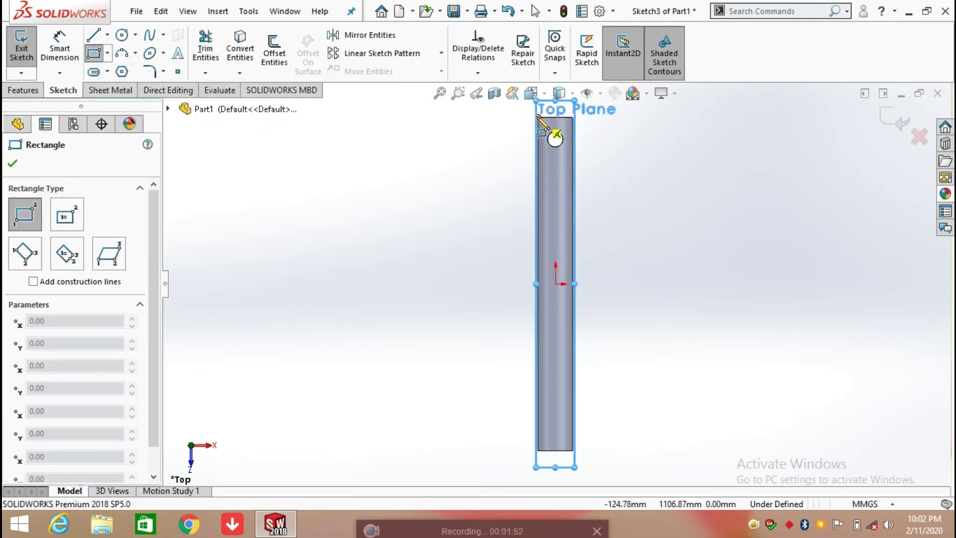
click(573, 173)
right_click(575, 175)
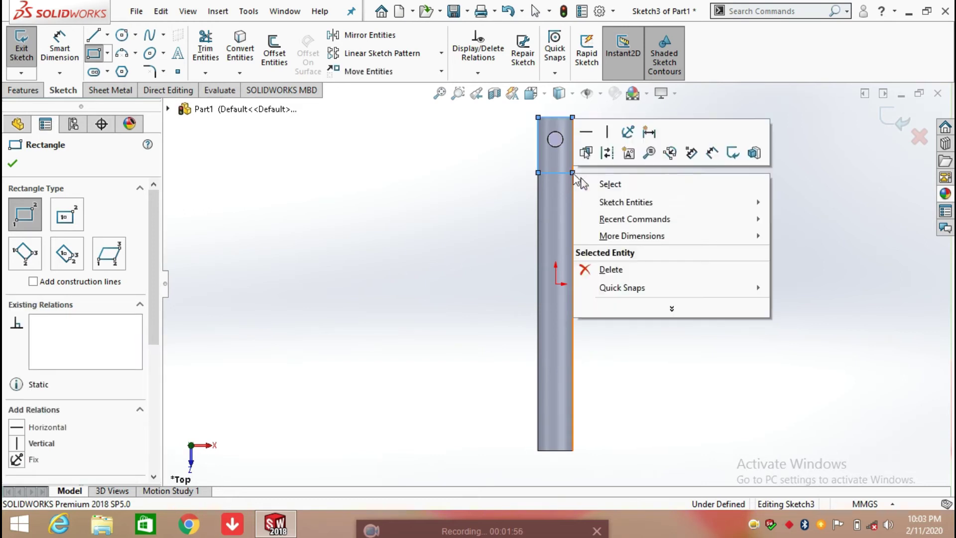
click(588, 186)
Step: Dimension the rectangle's length along the cylinder as 365 mm
key(d)
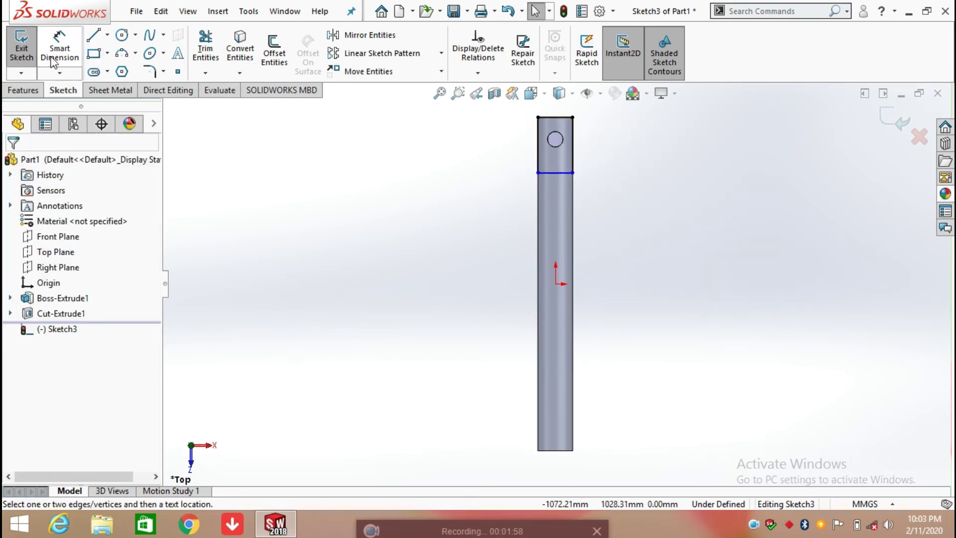
click(603, 146)
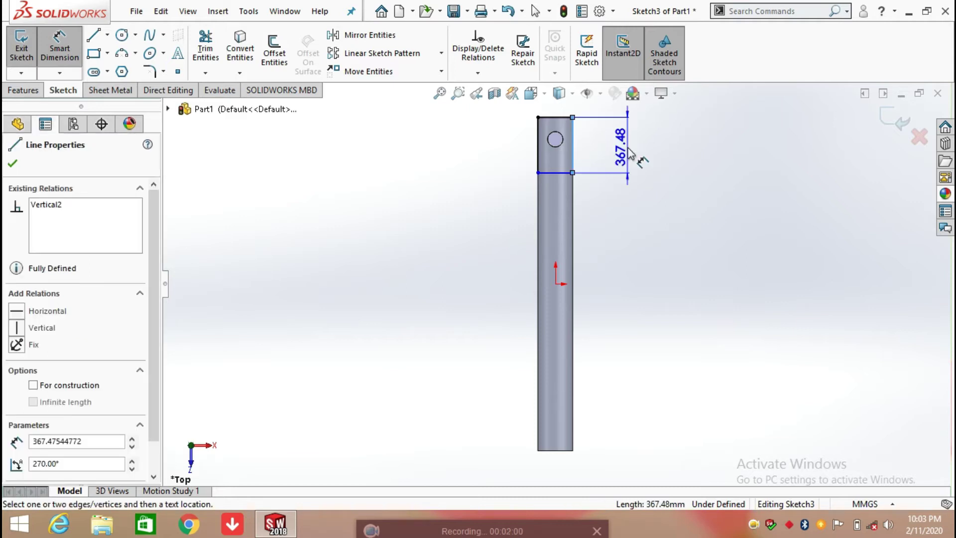
click(628, 150)
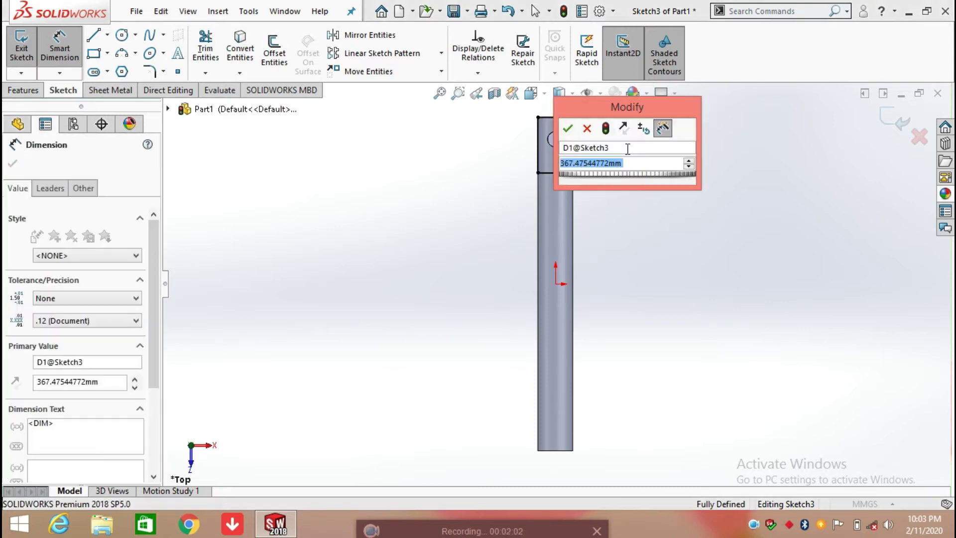
text(365)
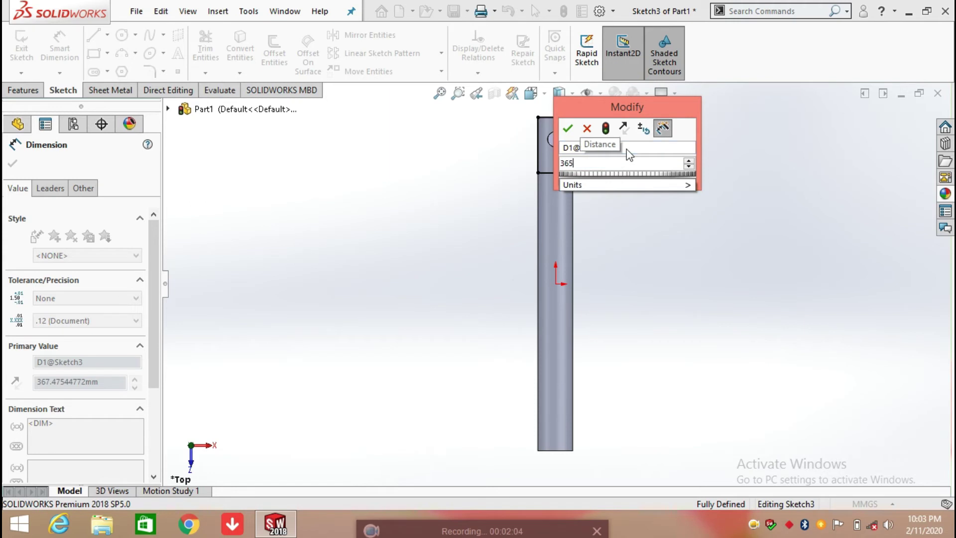
key(Return)
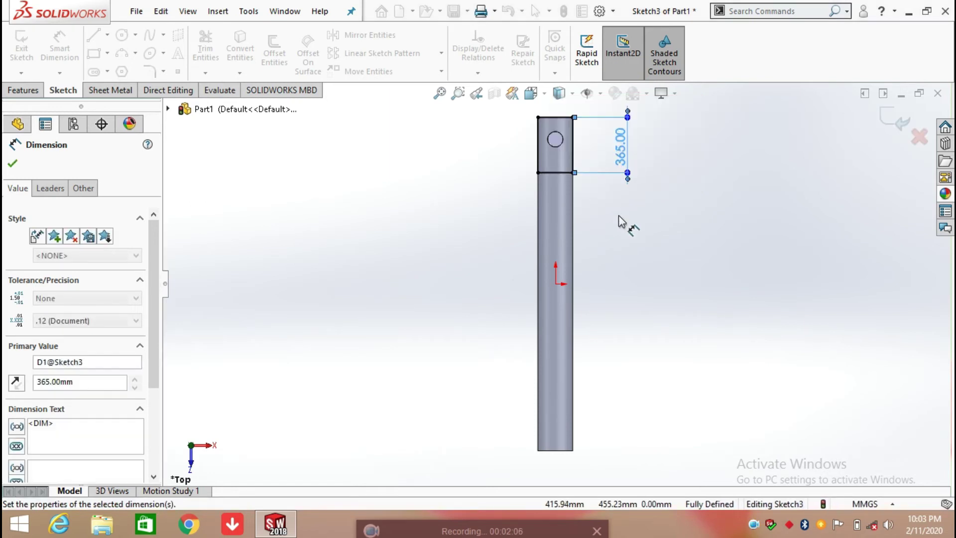
key(Escape)
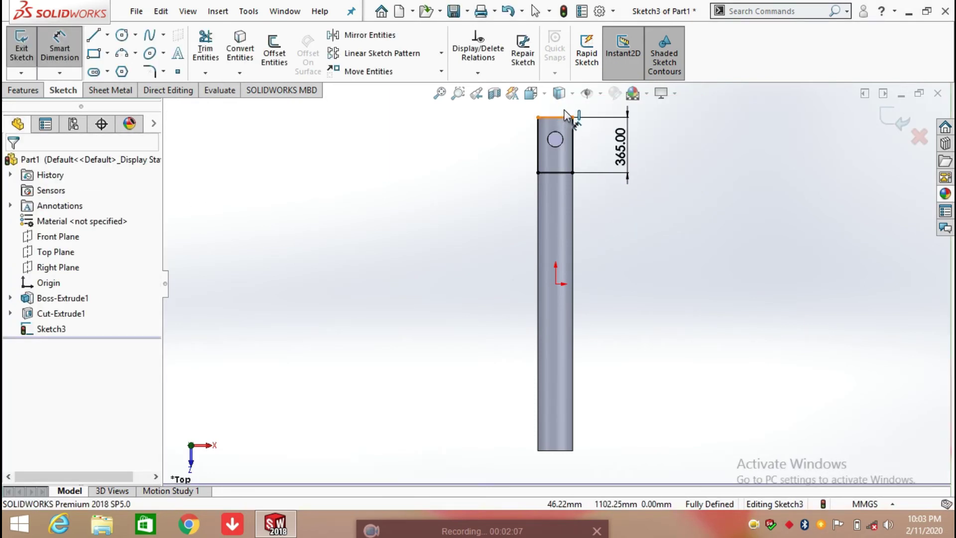
Step: Add a driven dimension for the rectangle's width across the cylinder's end
click(568, 117)
key(d)
scroll(615, 140, up, 2)
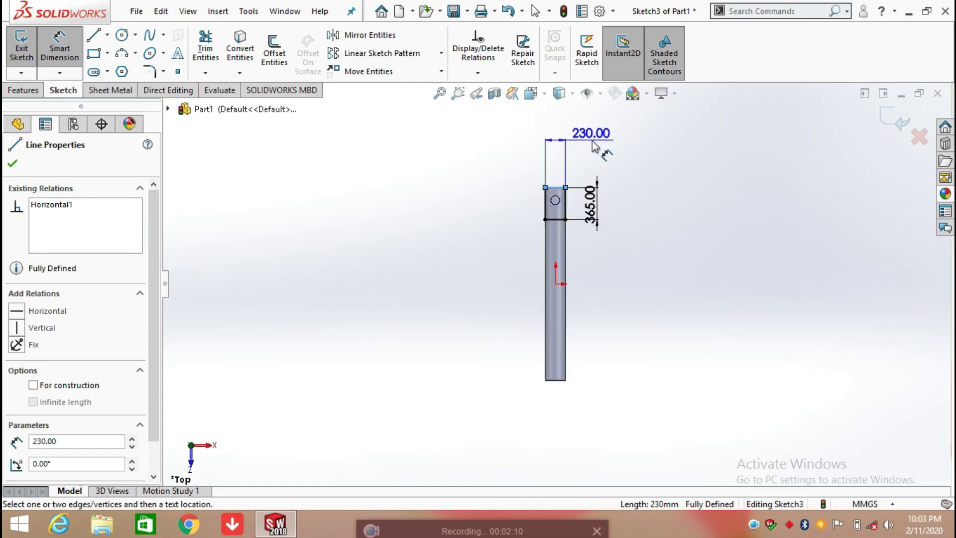
click(594, 144)
click(568, 253)
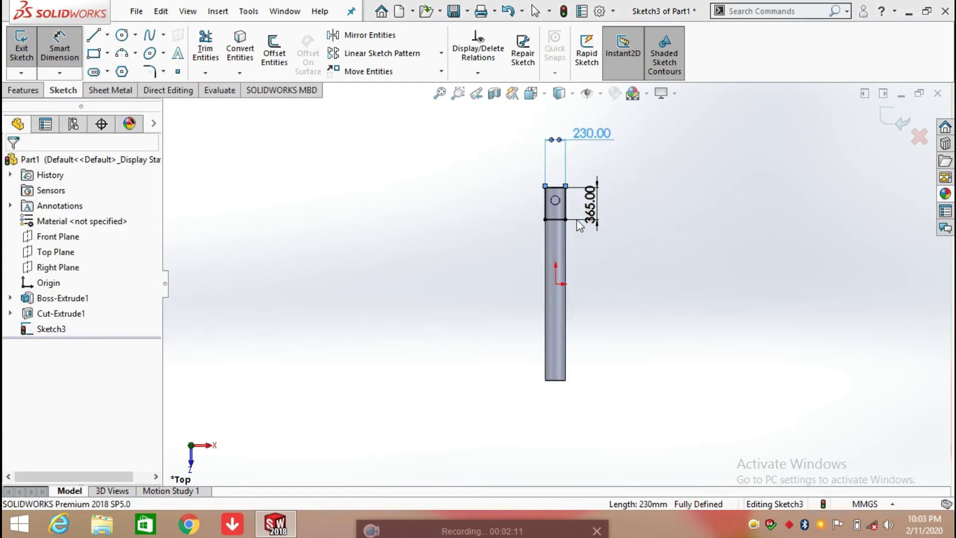
Step: Cut the rectangle away on one side of the Top Plane with a Blind Extruded Cut 2200 mm deep
click(23, 90)
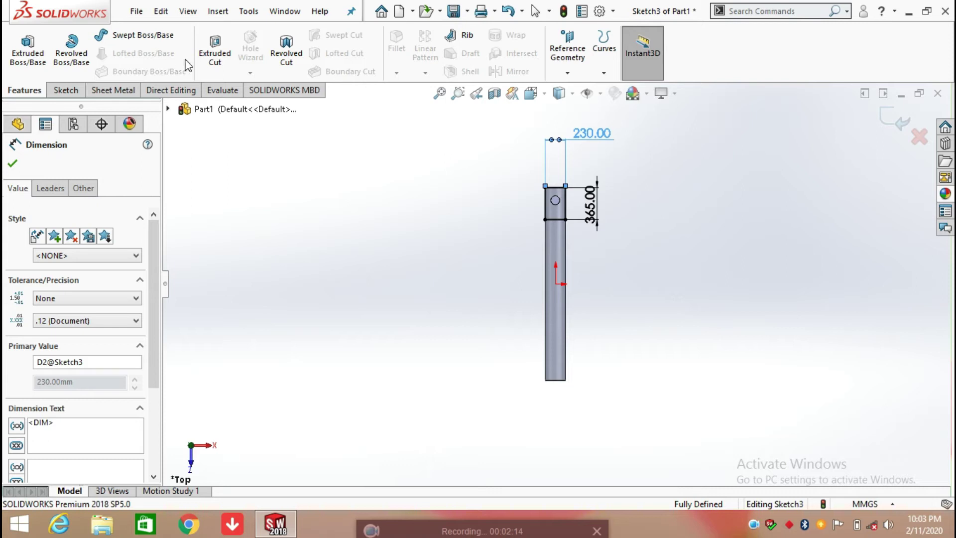
click(219, 59)
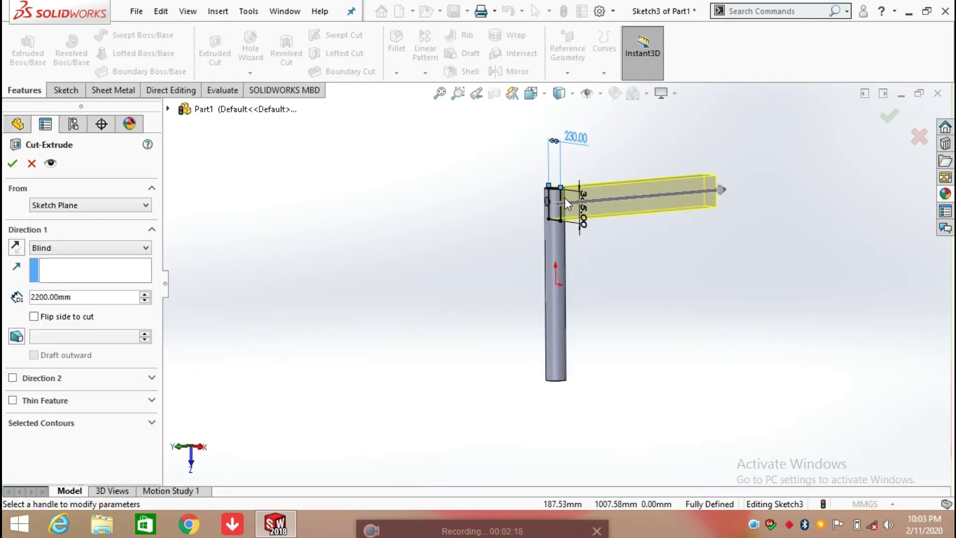
click(12, 165)
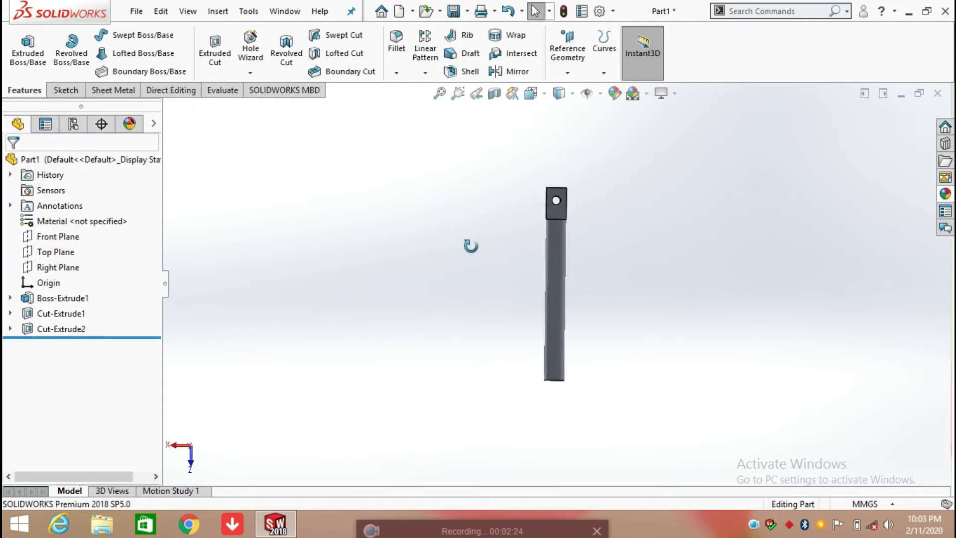
Step: Sketch a circle about 383 mm in diameter on the flat cut face, centred on the cross hole
scroll(551, 205, down, 2)
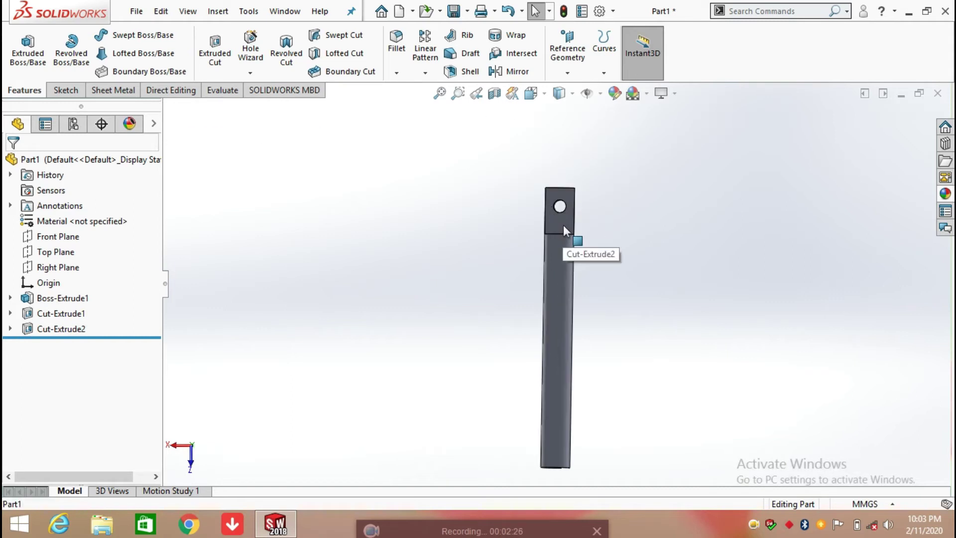
click(564, 225)
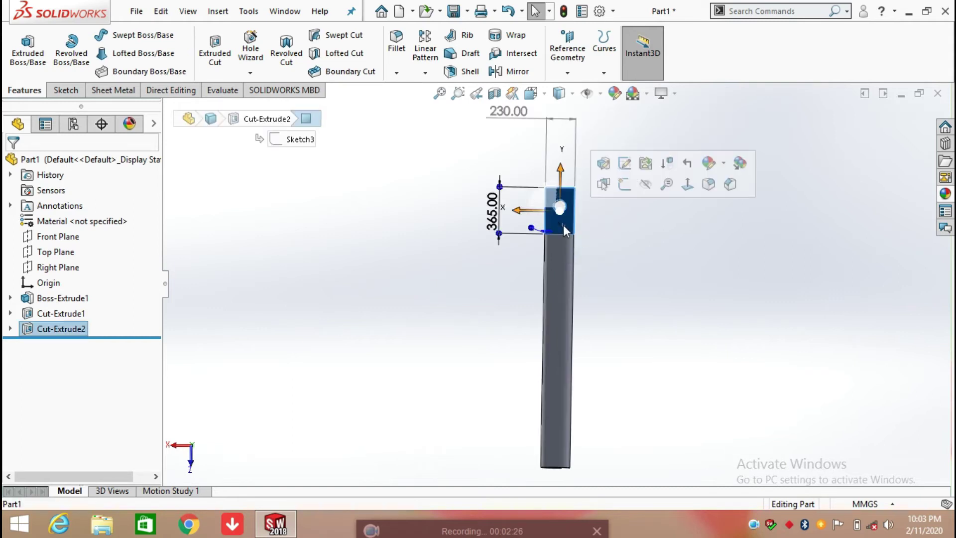
click(65, 90)
click(120, 37)
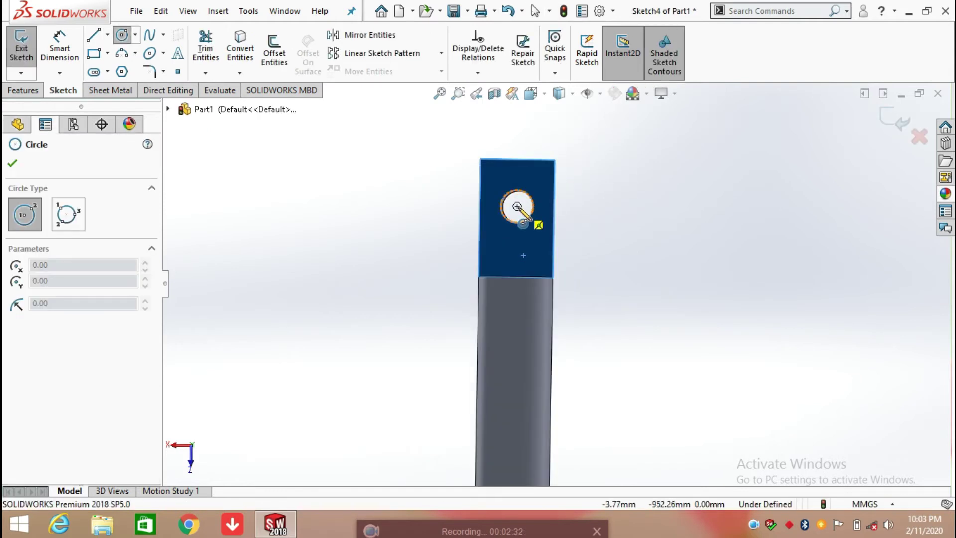
click(518, 206)
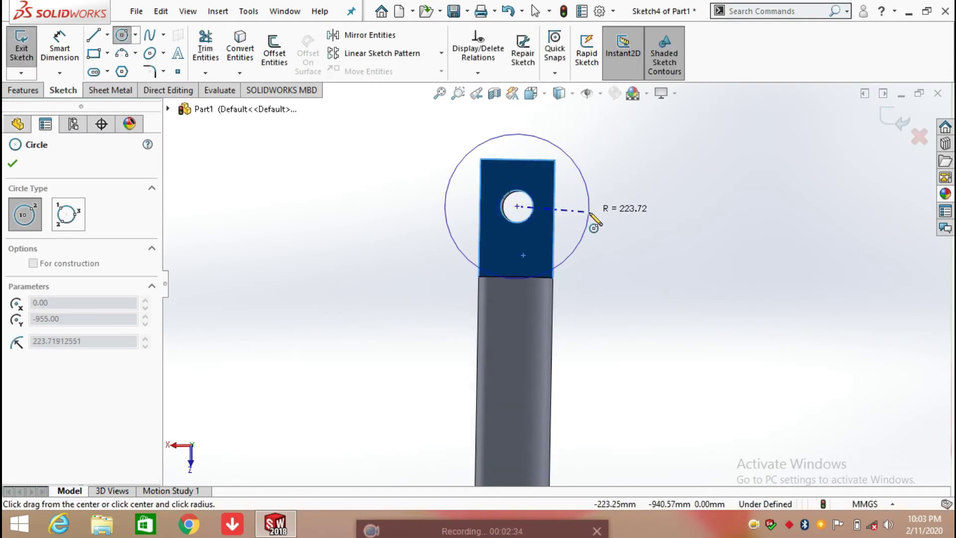
click(577, 213)
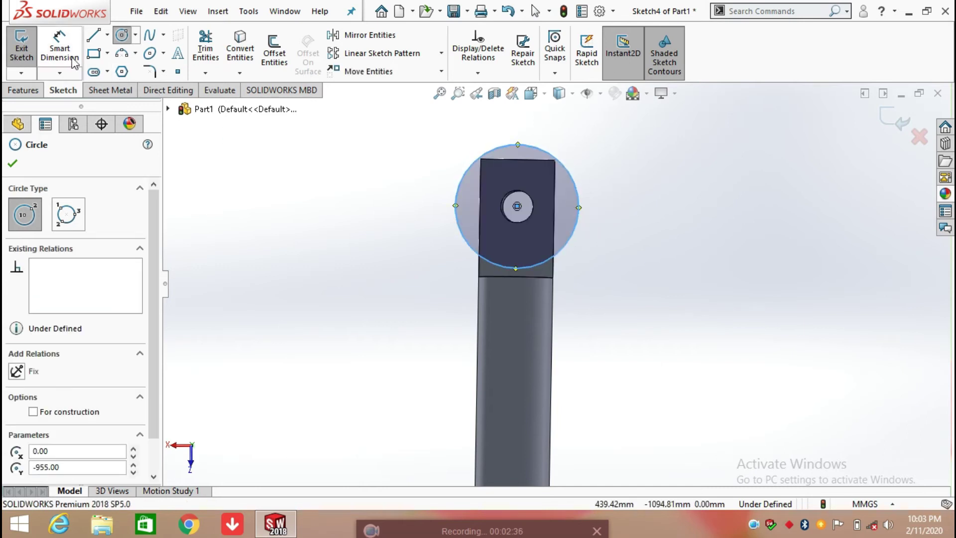
Step: Dimension the diameter of the circle around the cross hole as 230 mm
click(60, 46)
click(588, 205)
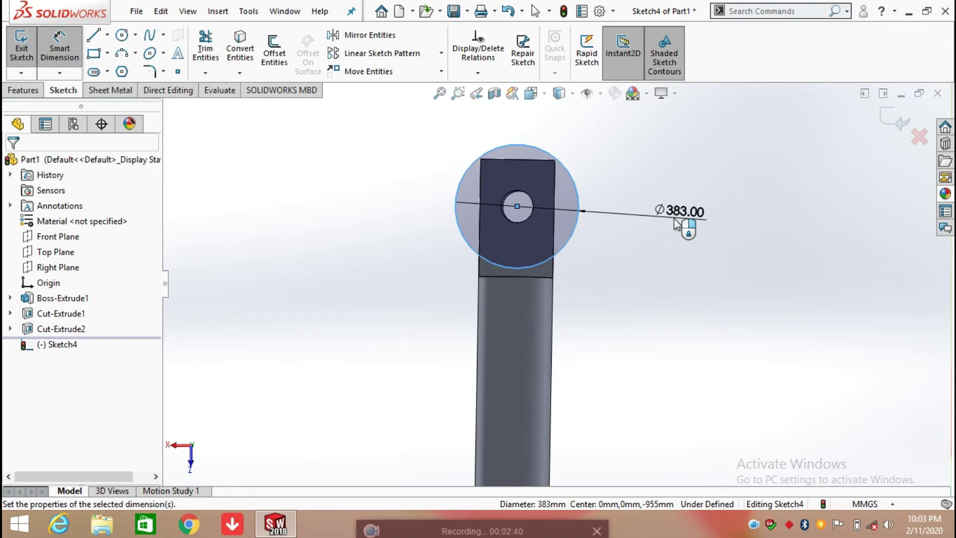
click(676, 224)
text(230)
key(Return)
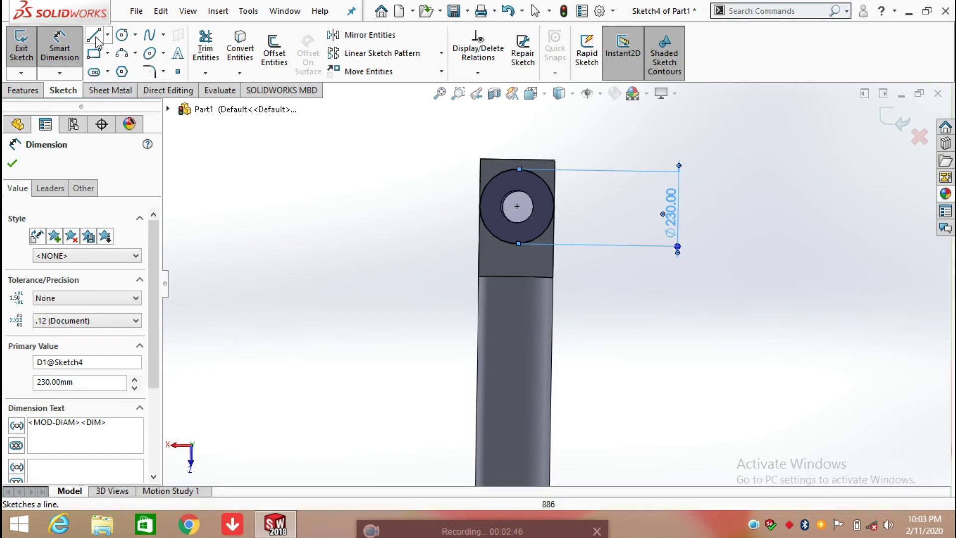
Step: Draw a closed four-line rectangle about 249 mm wide from the circle's centre, extending past the cylinder's end and side
click(95, 38)
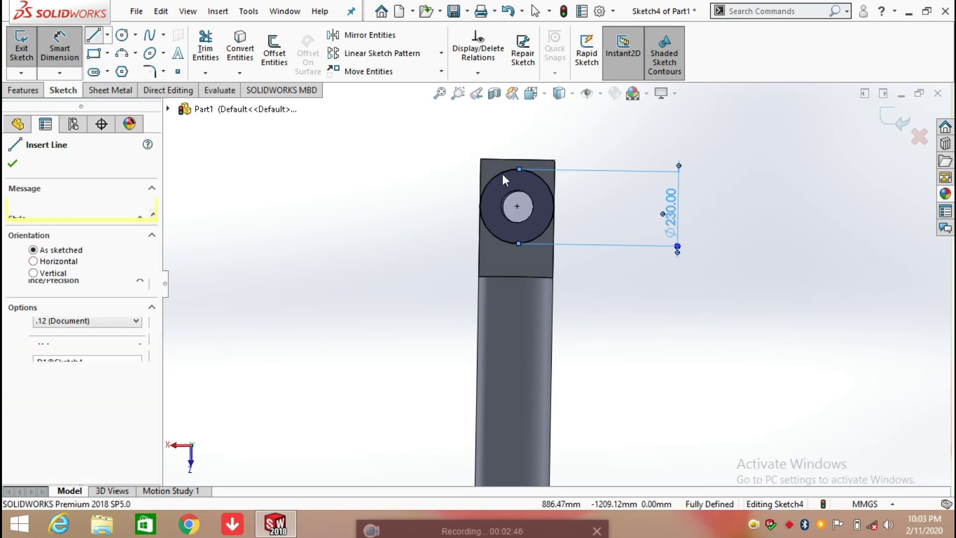
click(517, 206)
click(598, 207)
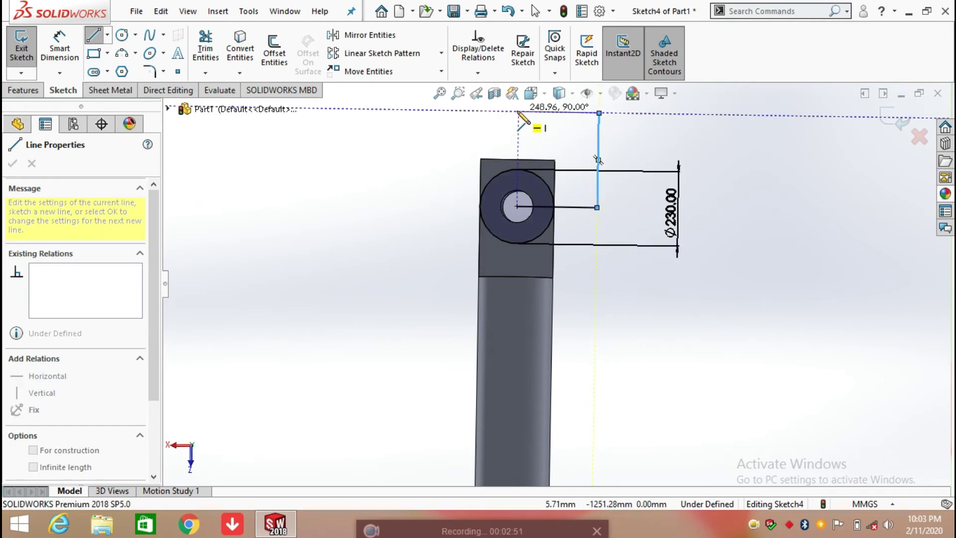
click(599, 113)
click(518, 112)
click(517, 207)
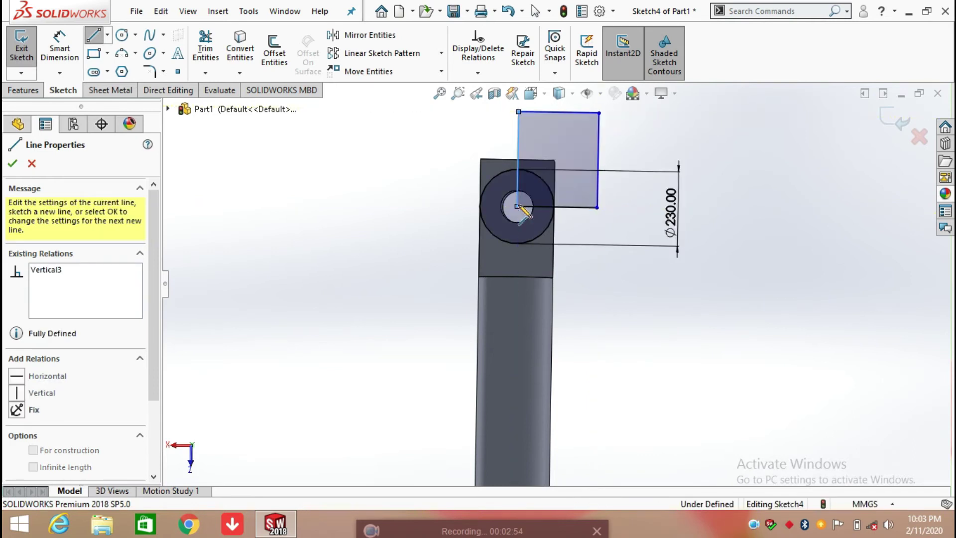
right_click(518, 204)
click(547, 215)
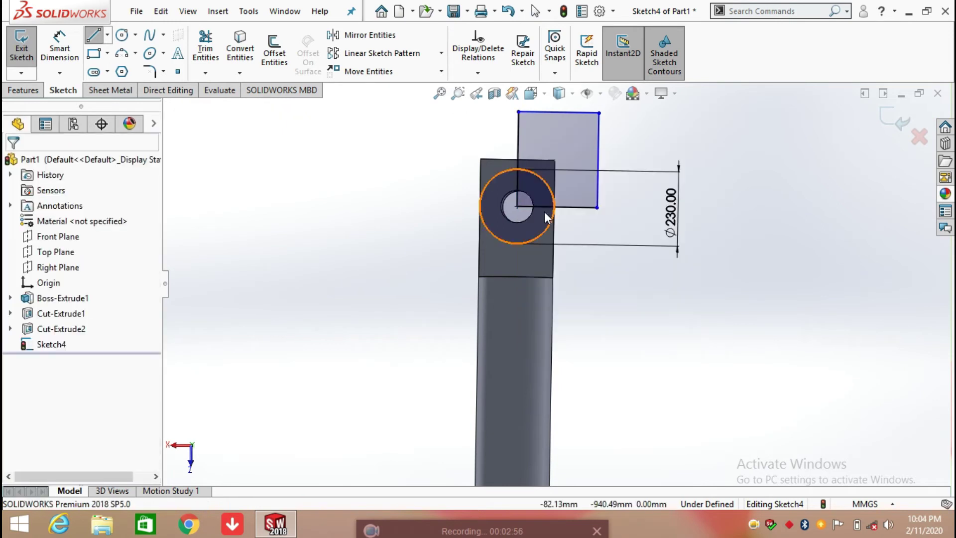
Step: Trim the circle and the lines inside it, keeping only the quarter arc that closes the corner profile
click(204, 45)
mouse_move(526, 273)
mouse_down()
mouse_move(537, 215)
mouse_move(533, 203)
mouse_move(504, 195)
mouse_up()
click(12, 163)
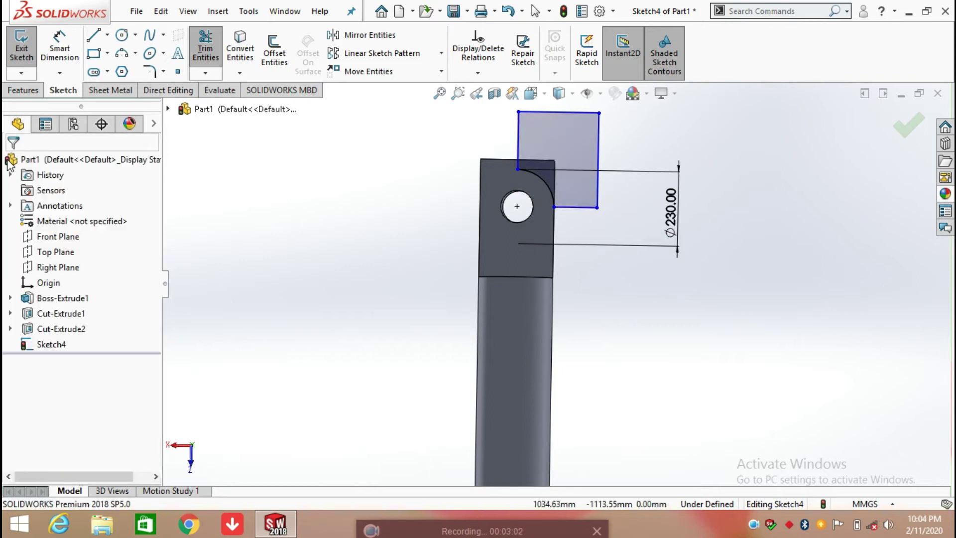
Step: Convert the profile's vertical line on the cylinder's axis to construction geometry
click(519, 148)
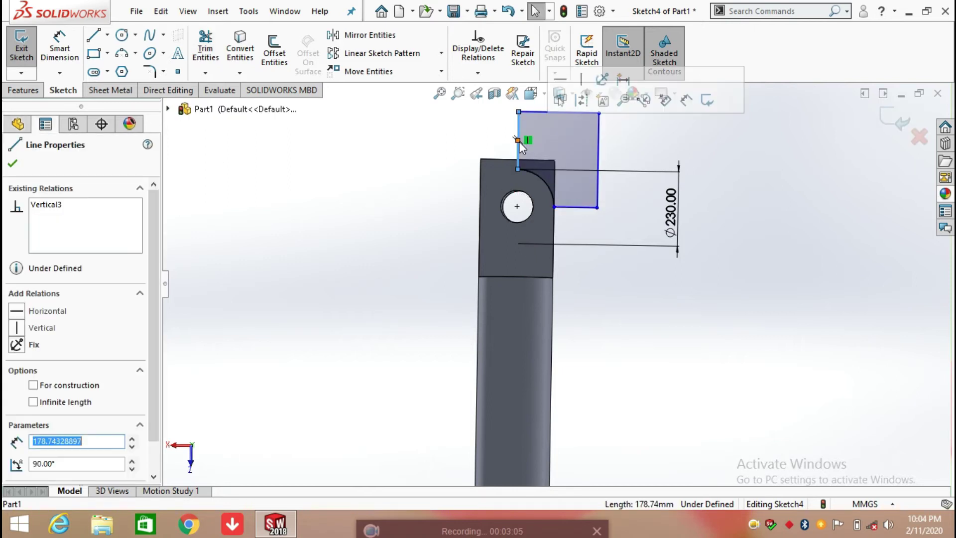
click(586, 102)
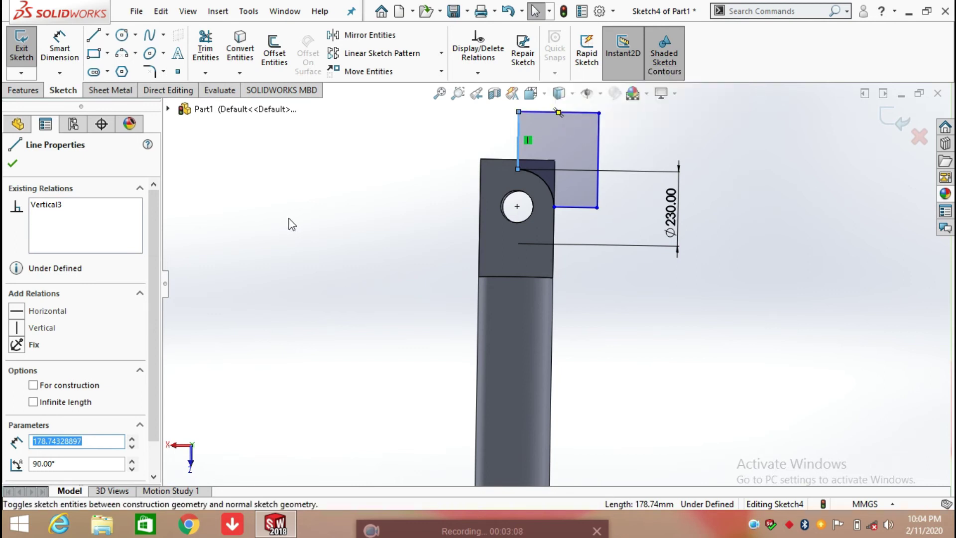
click(12, 166)
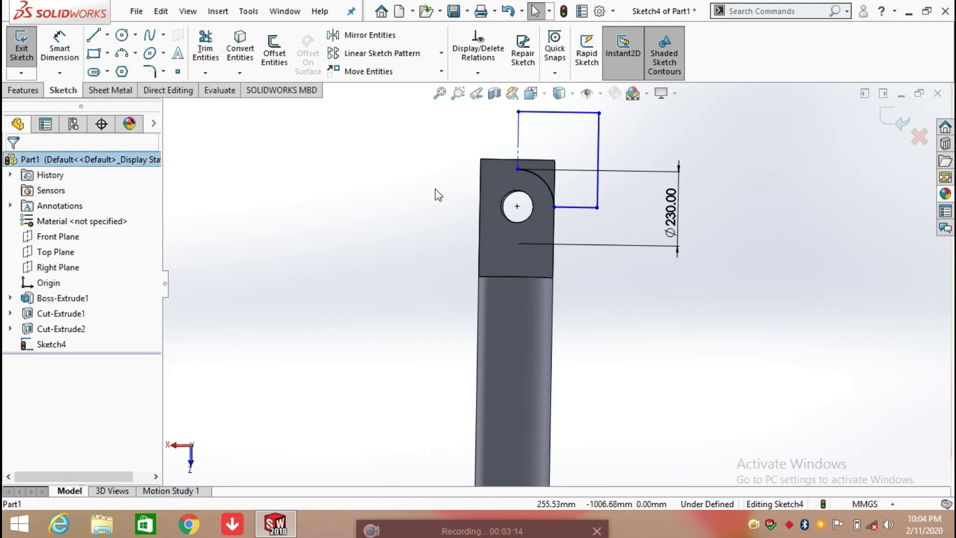
Step: Cut-revolve the corner profile 360 degrees about the construction line on the cylinder's axis, letting the open sketch be closed automatically
click(22, 90)
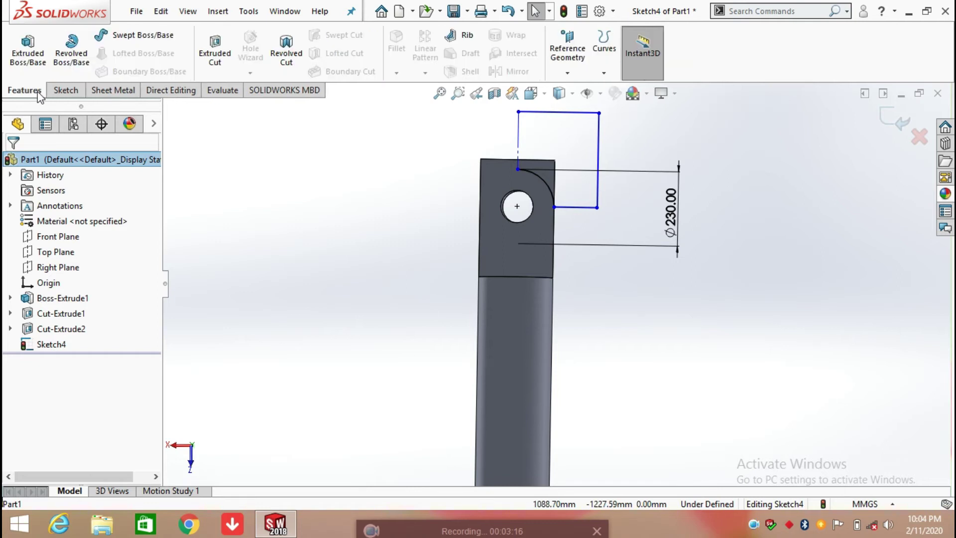
click(287, 49)
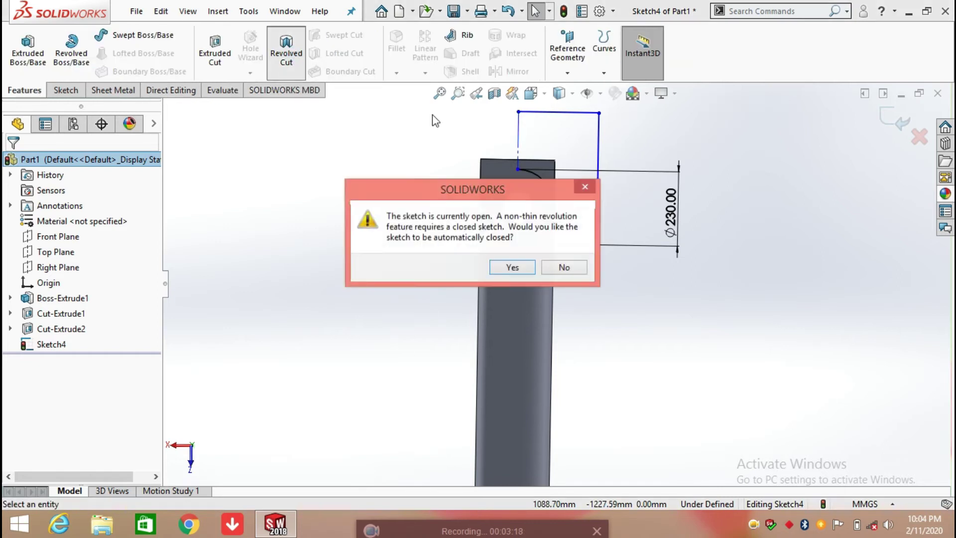
click(503, 268)
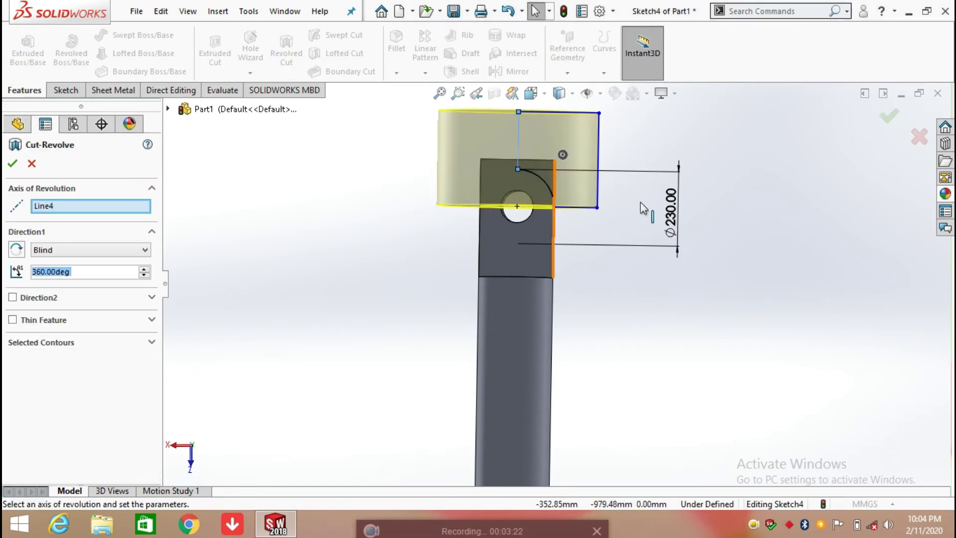
middle_drag(721, 194, 706, 241)
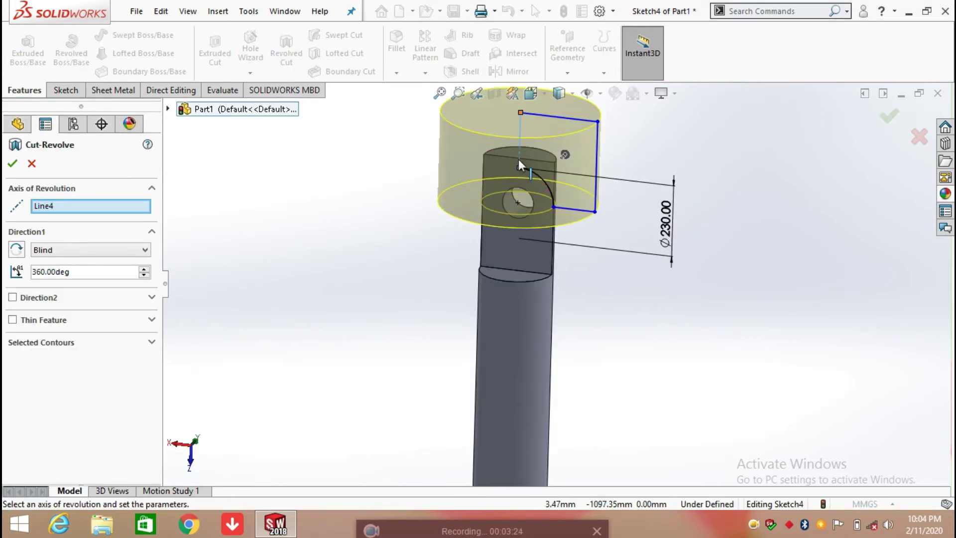
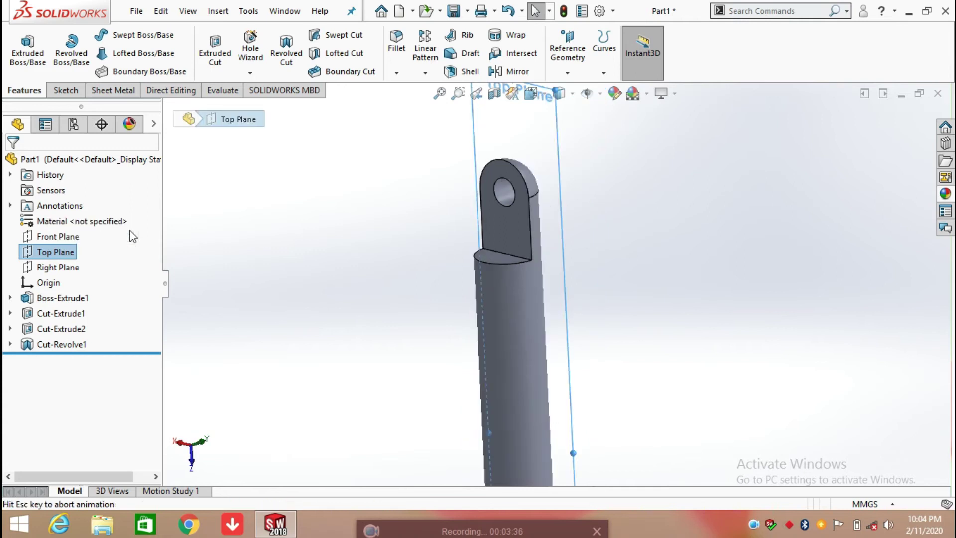
Step: Sketch a vertical centreline about 2236 mm long on the Top Plane, from the midpoint of the cylinder's plain end to beyond the rounded end
middle_drag(641, 303, 438, 308)
key(space)
key(ctrl+8)
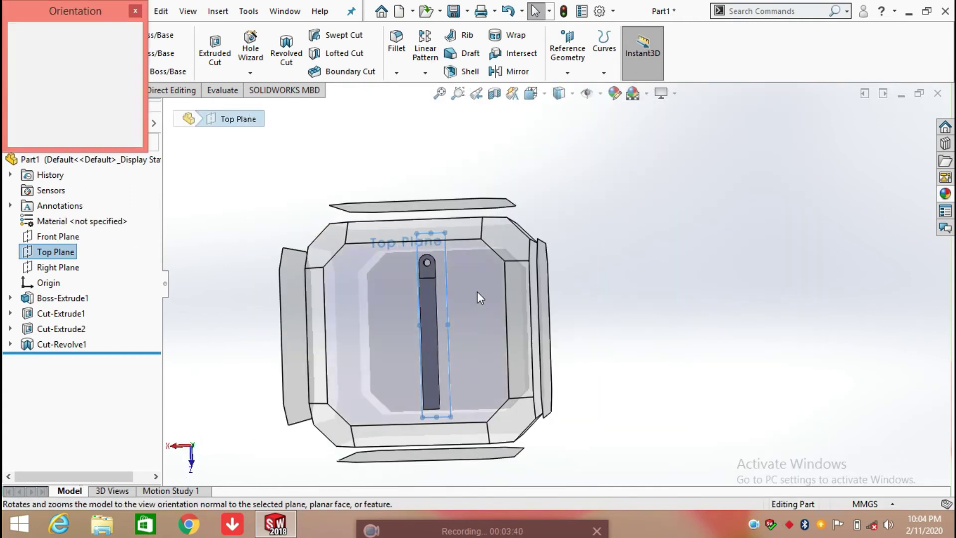
click(65, 90)
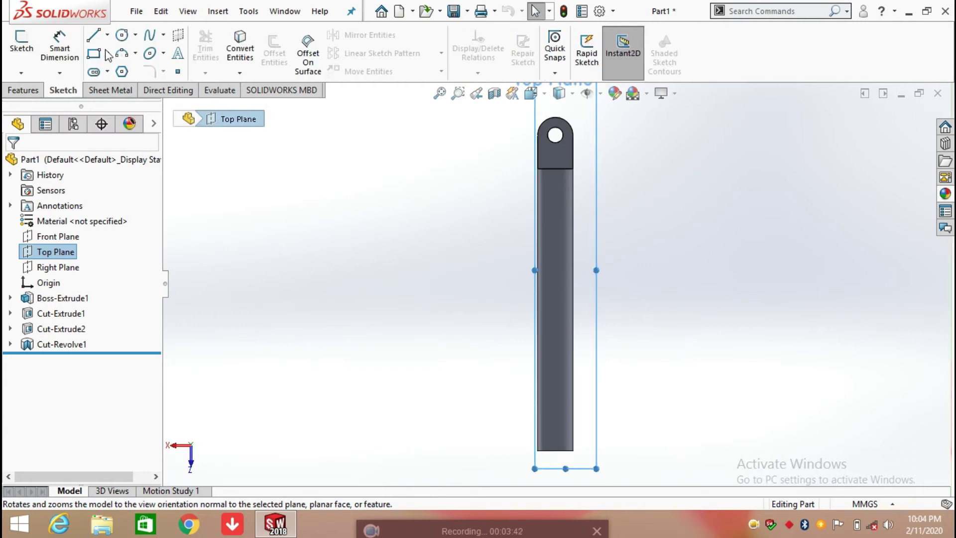
click(107, 34)
click(142, 68)
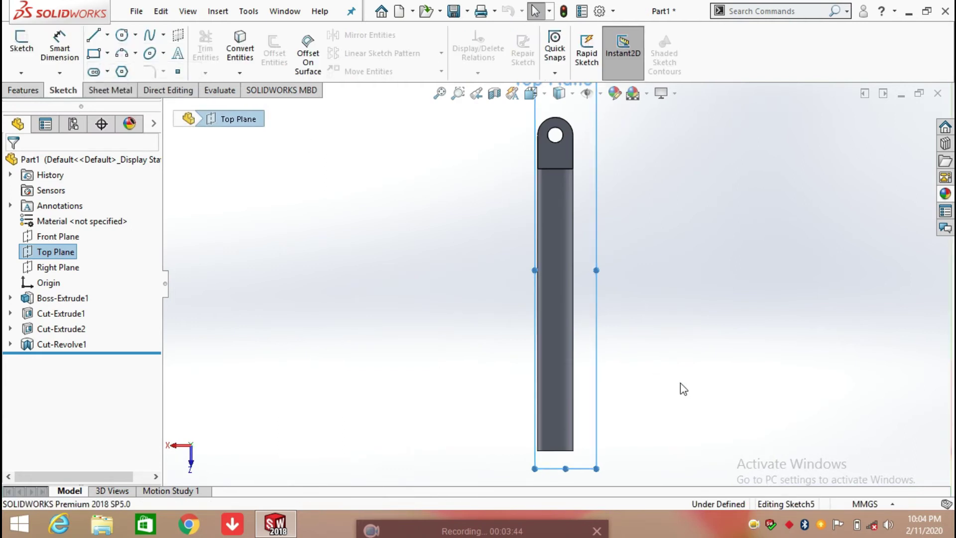
click(555, 450)
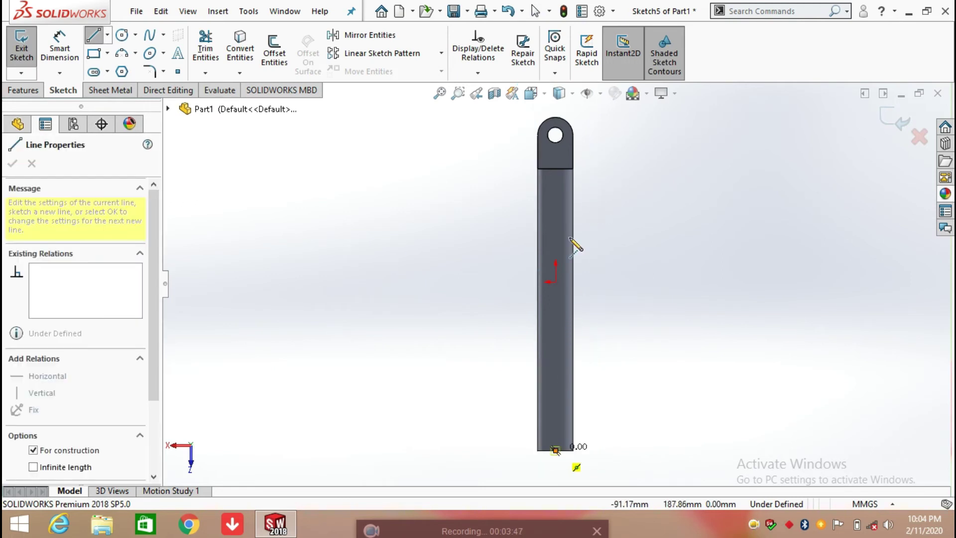
click(556, 107)
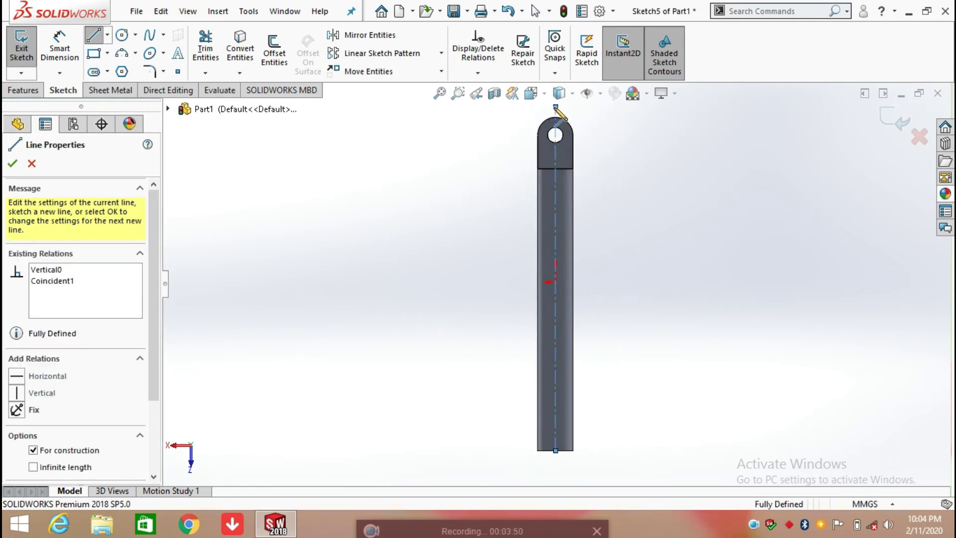
right_click(570, 122)
key(Escape)
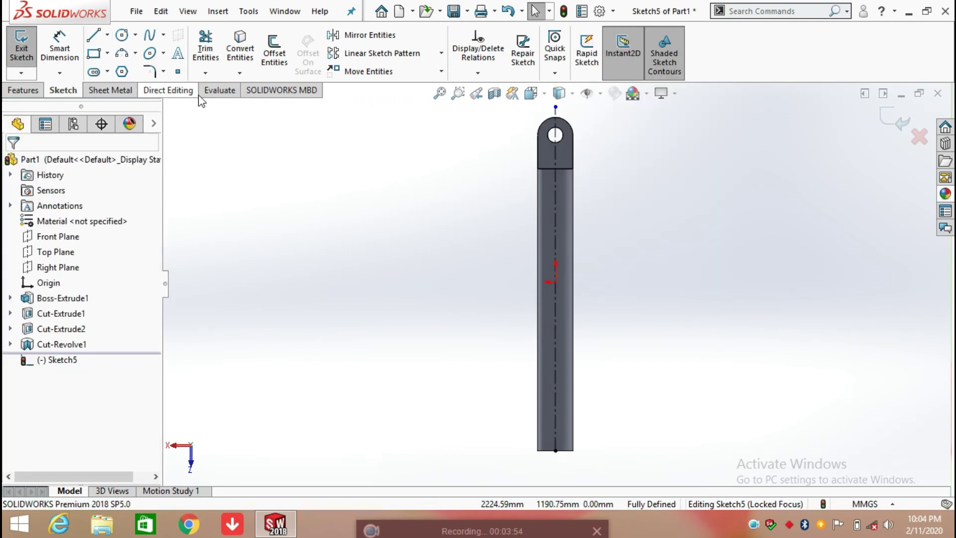
Step: Draw a stepped line chain from the centreline's lower end: about 73 mm outward, up, out to the cylinder's side, and up along it
click(92, 36)
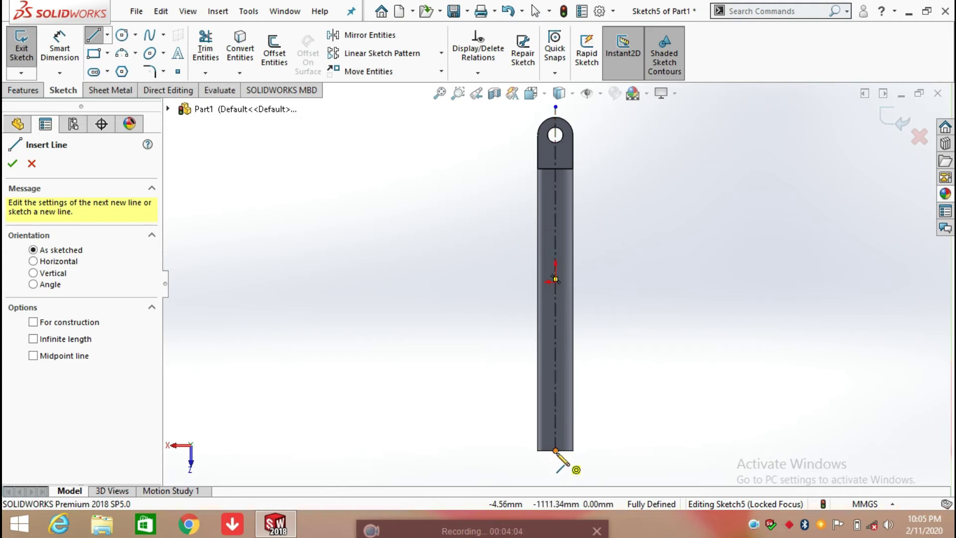
click(556, 451)
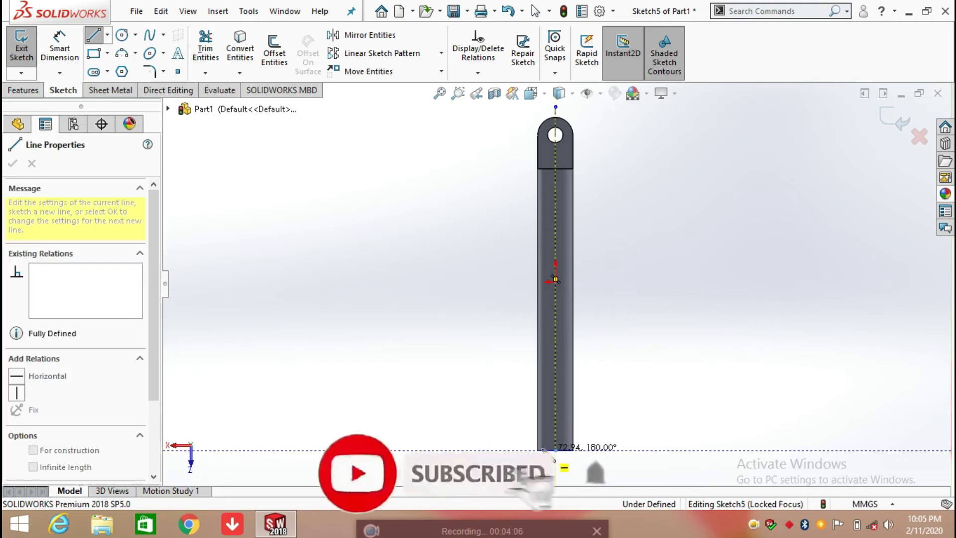
click(544, 435)
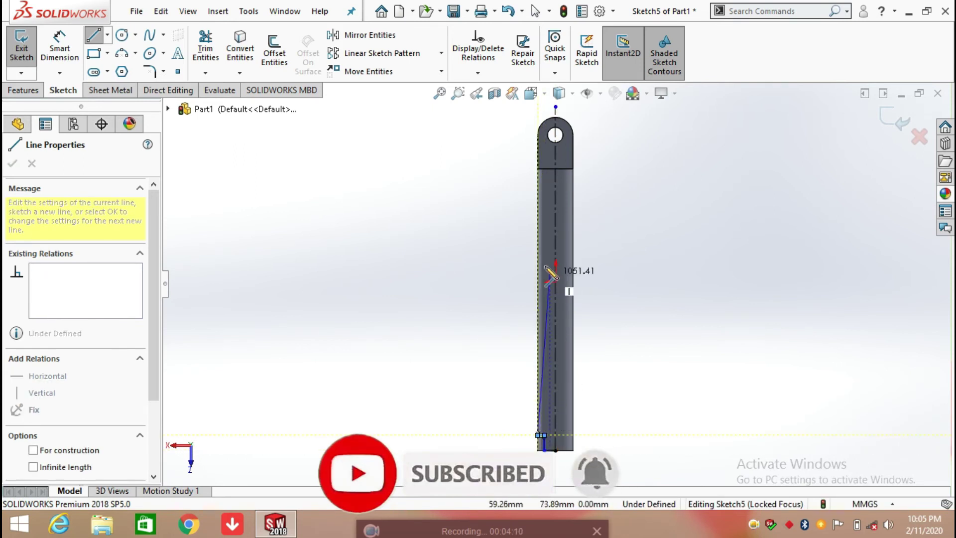
right_click(539, 255)
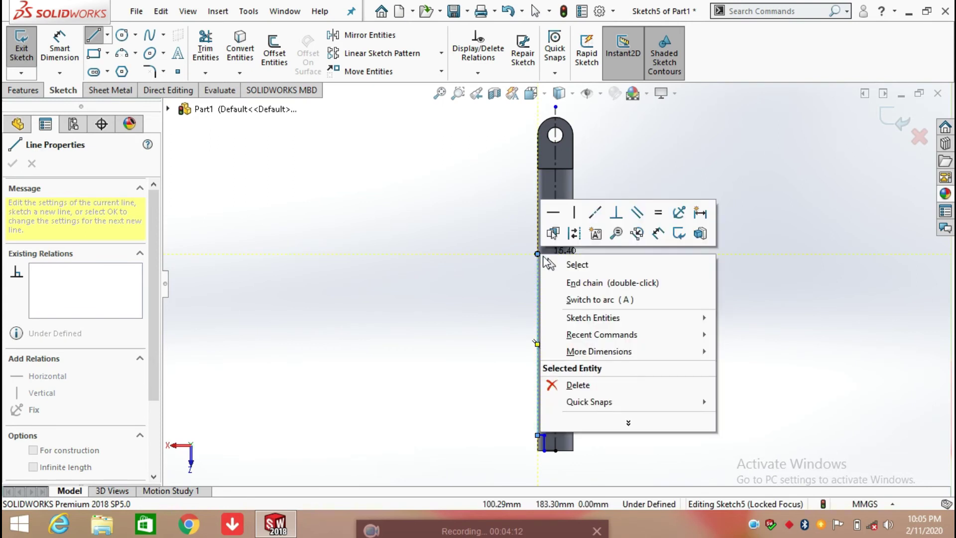
click(557, 265)
Step: Delete all the geometric relations in the sketch
click(488, 76)
click(480, 88)
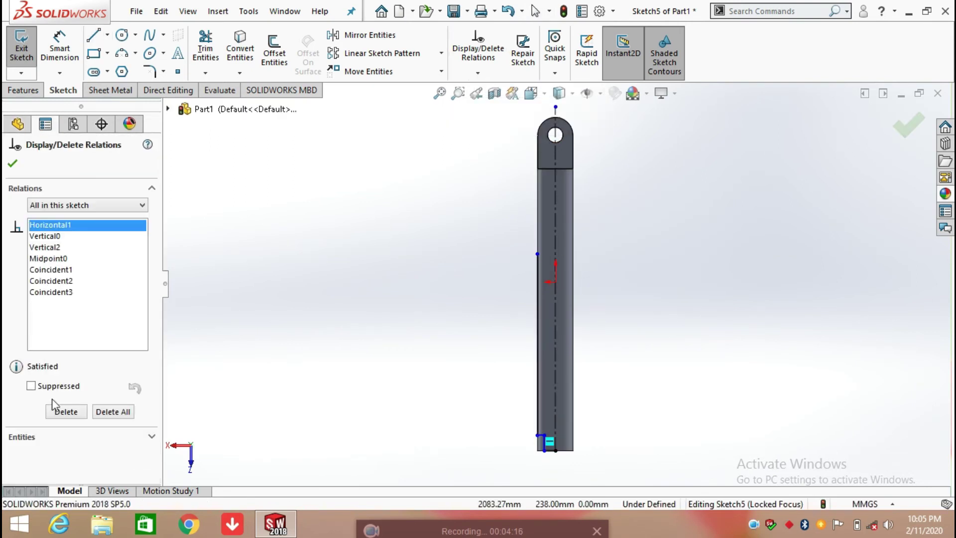
click(104, 414)
click(12, 166)
Step: Dimension the step's outer corner across the centreline as a 162 mm diameter
click(59, 47)
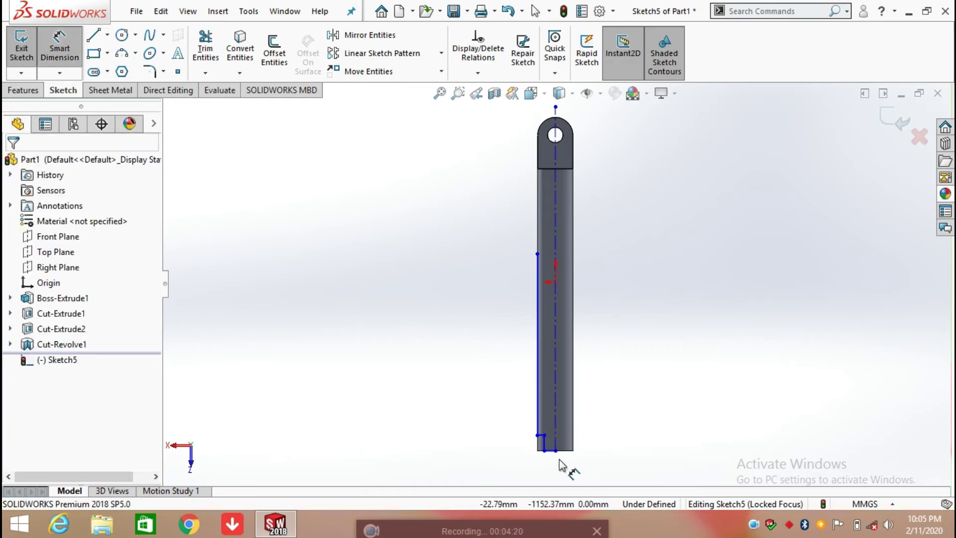
scroll(561, 466, down, 3)
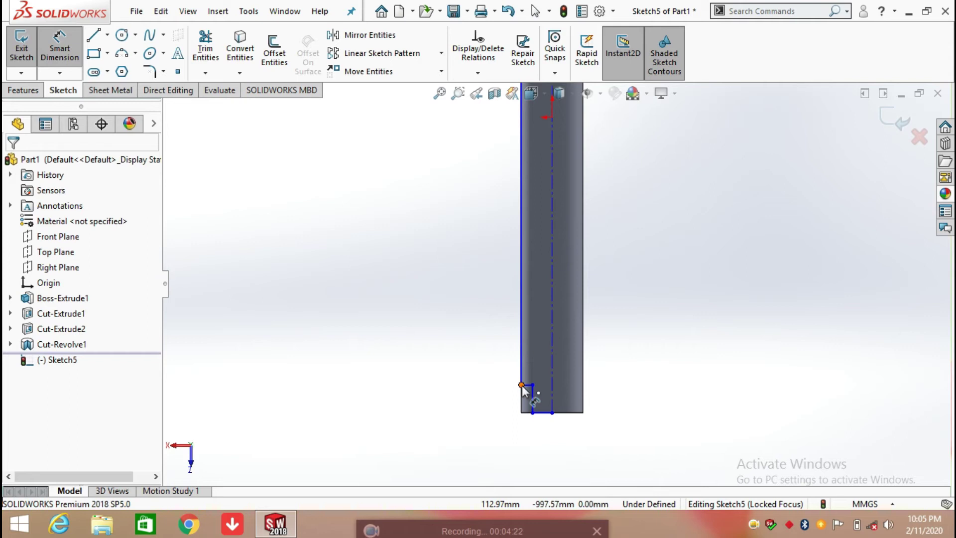
click(522, 386)
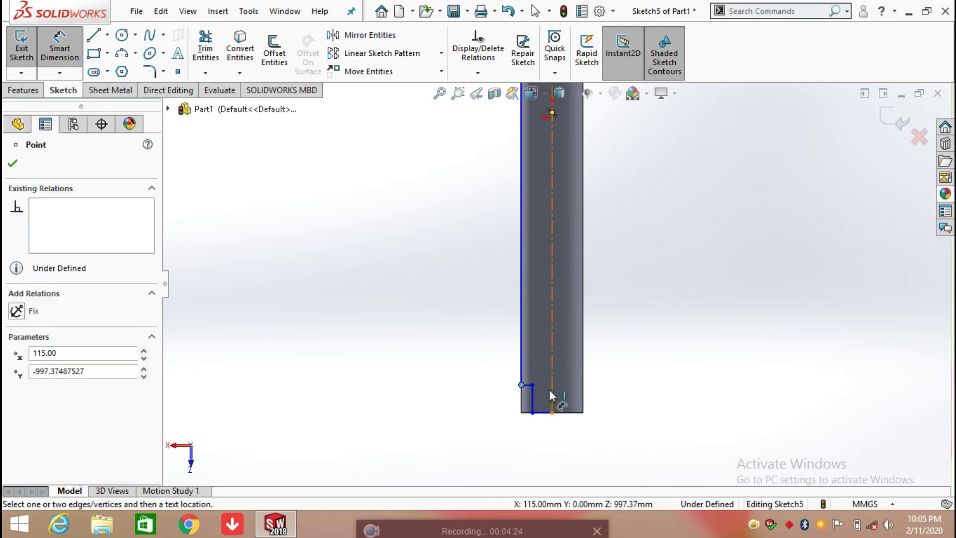
click(549, 390)
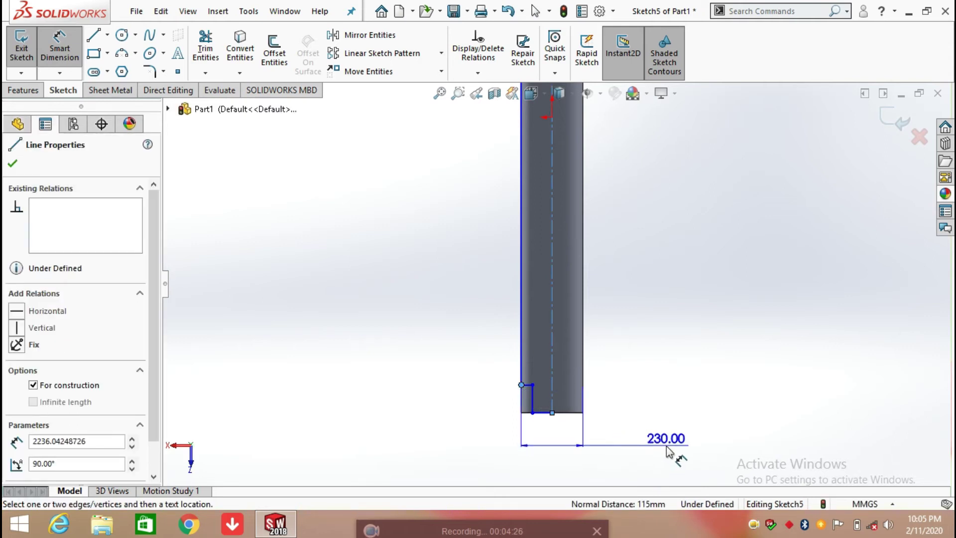
click(667, 451)
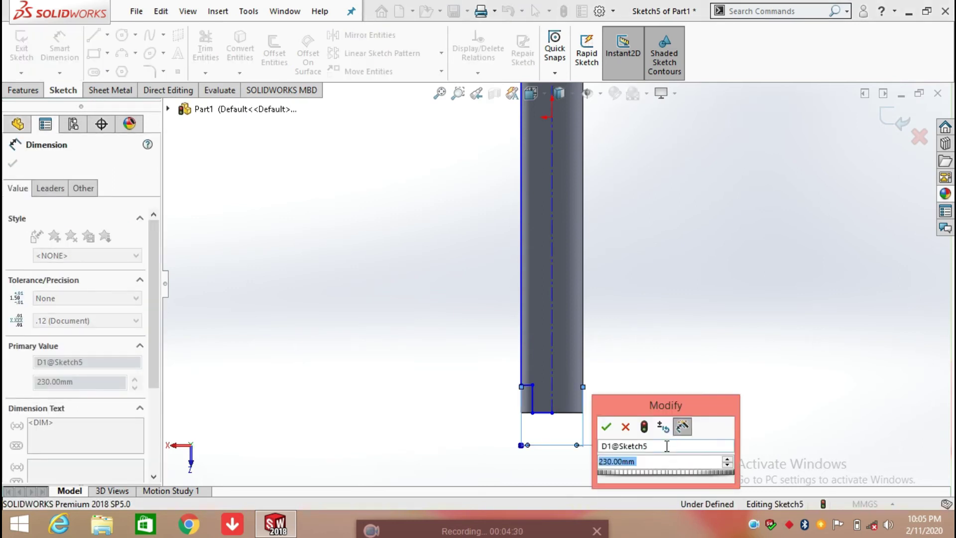
text(162)
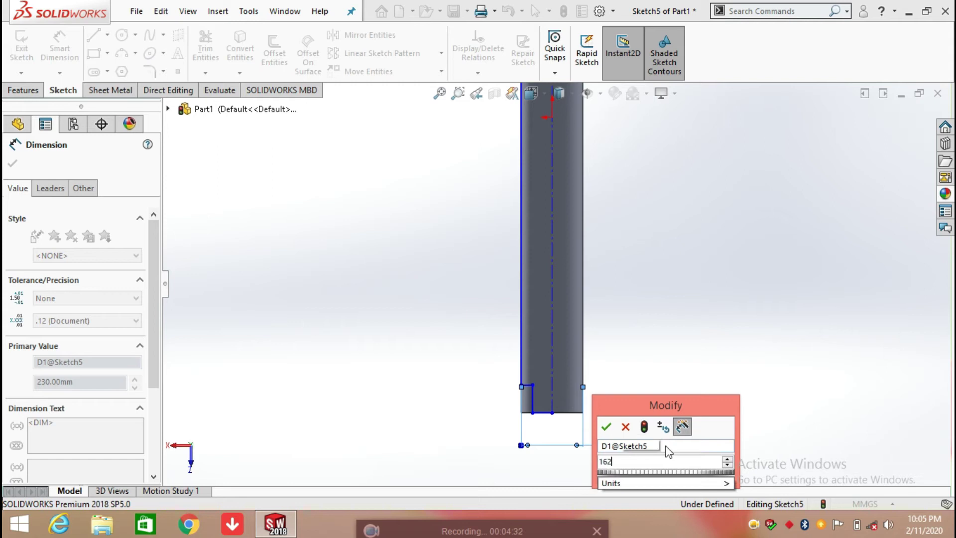
key(Return)
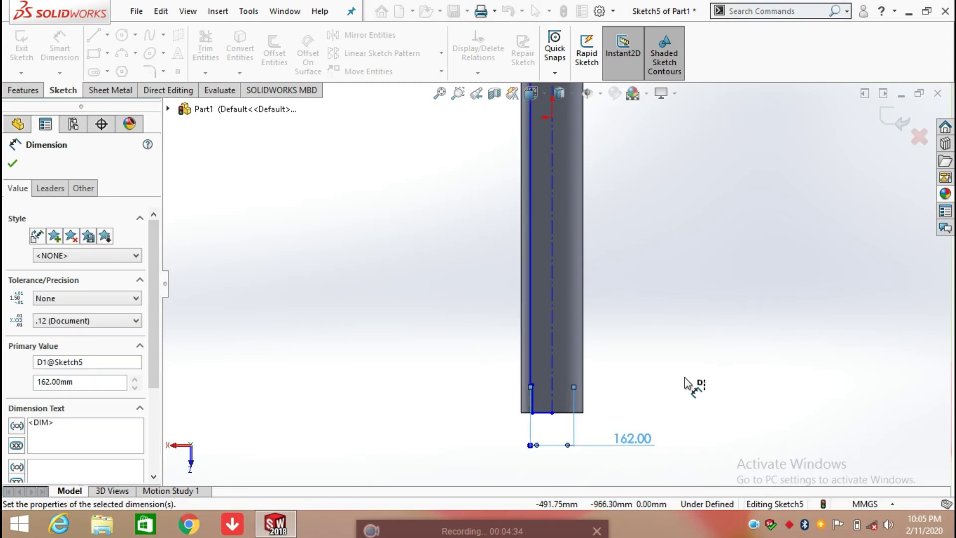
click(604, 420)
Step: Dimension the horizontal line at the cylinder's plain end, from its outer endpoint to the centreline, as 61 mm
scroll(568, 423, down, 5)
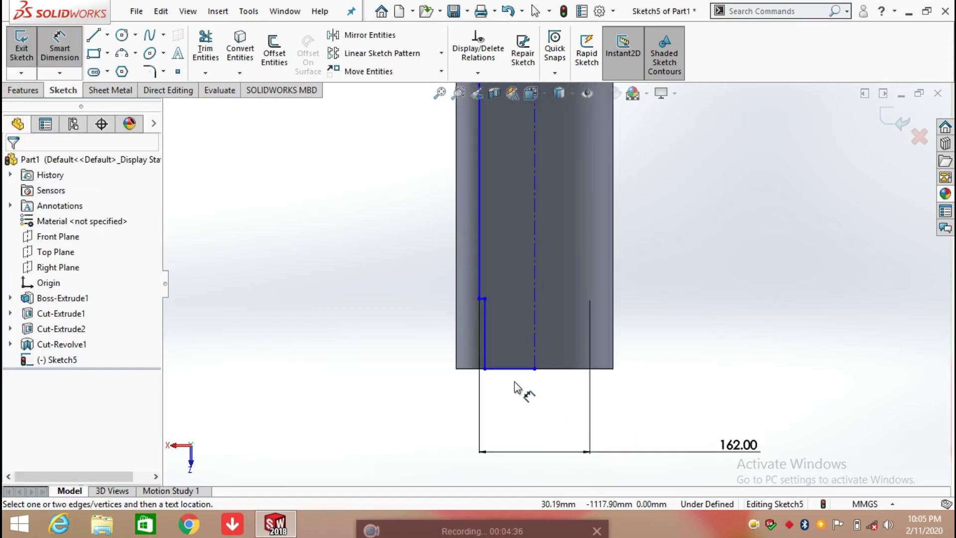
click(485, 369)
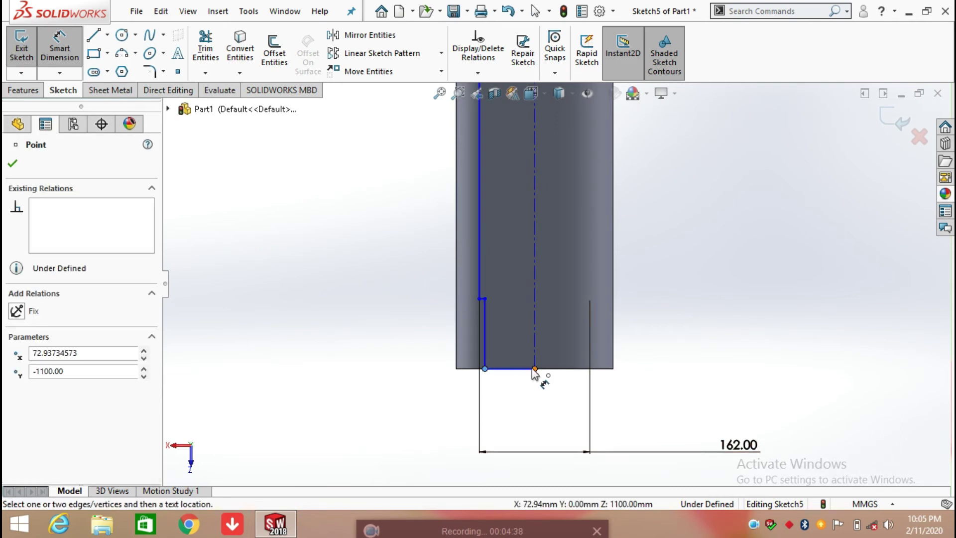
click(534, 369)
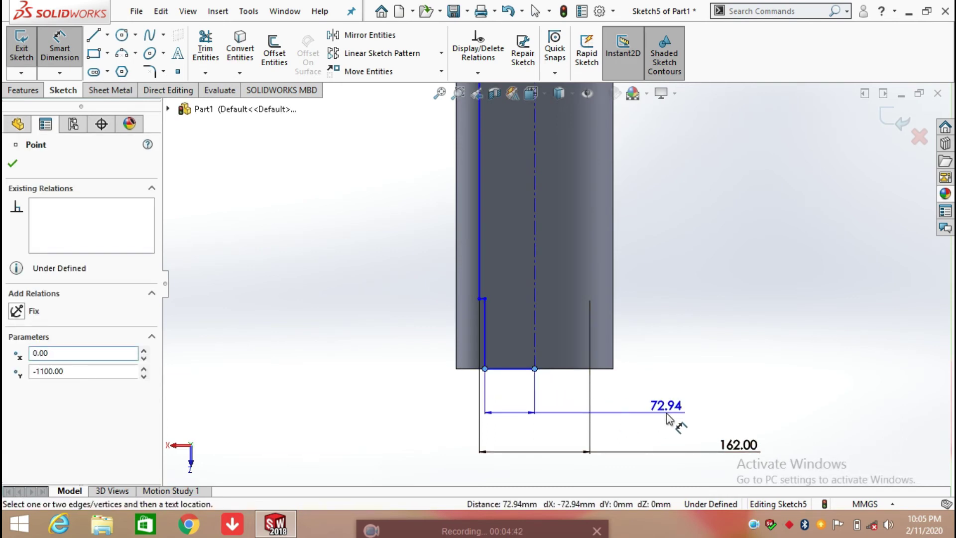
click(667, 418)
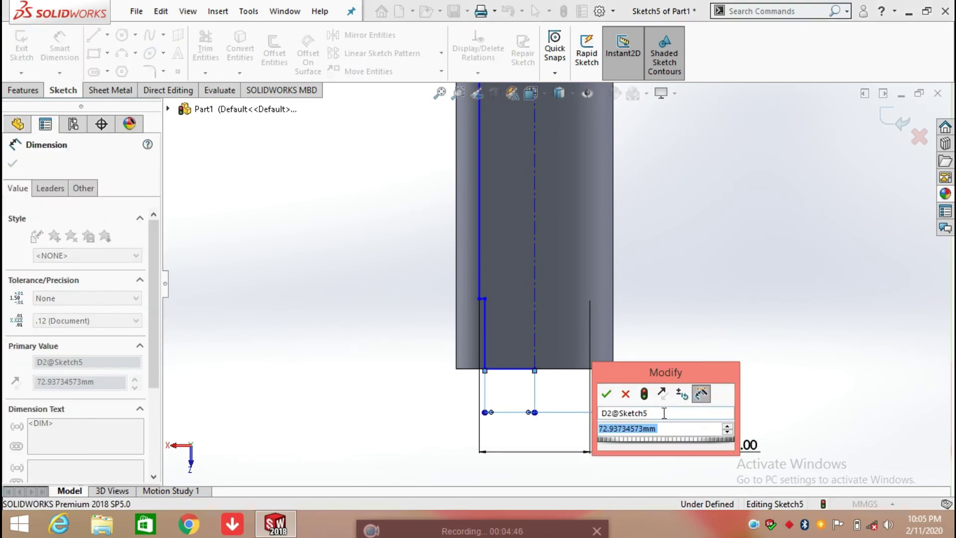
text(6)
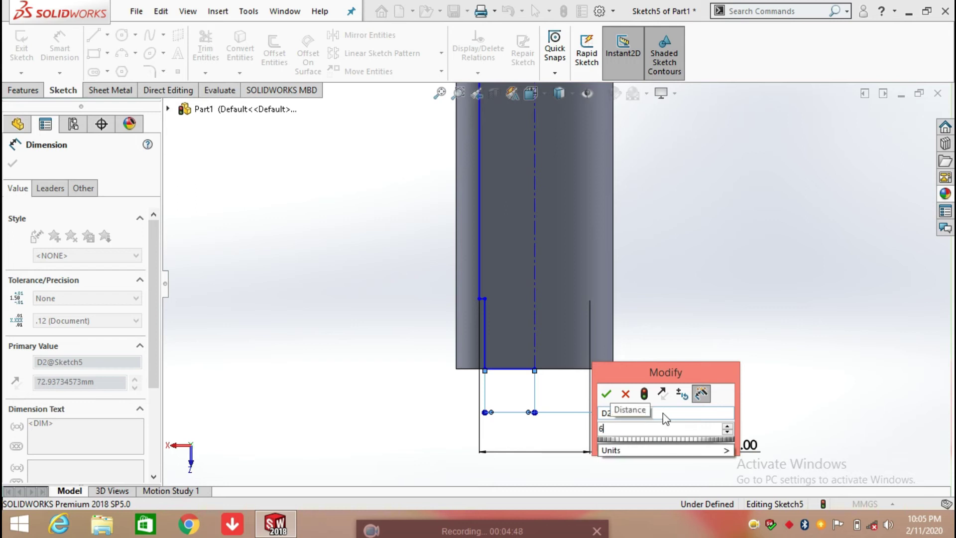
text(1)
key(Return)
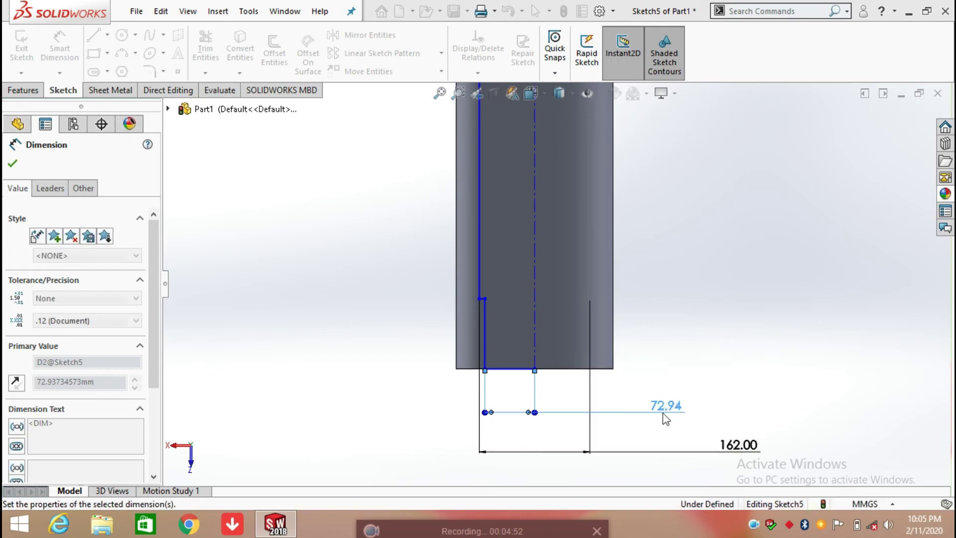
click(672, 340)
Step: Dimension the distance from the flat end's shoulder corner to the upper endpoint of the long vertical line as 50 mm
scroll(615, 262, up, 3)
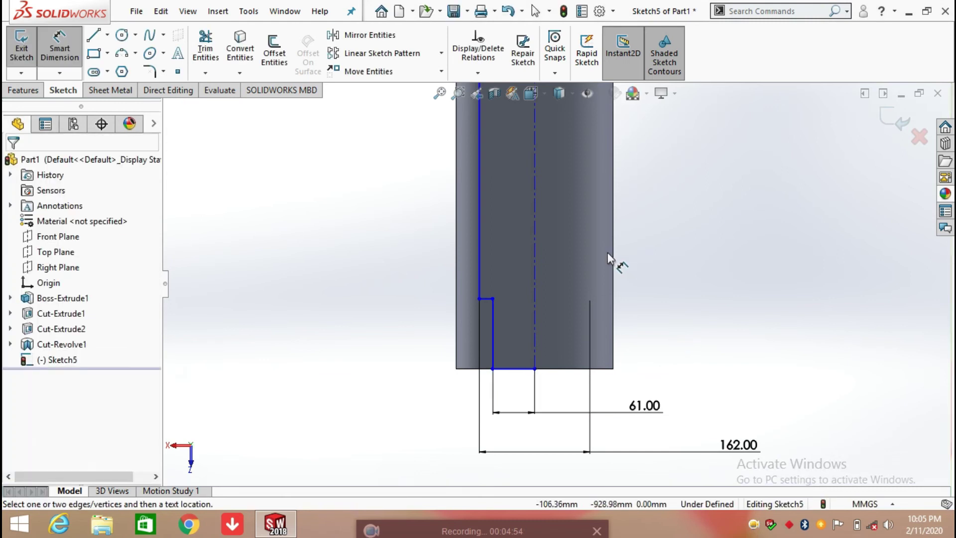
scroll(546, 169, up, 5)
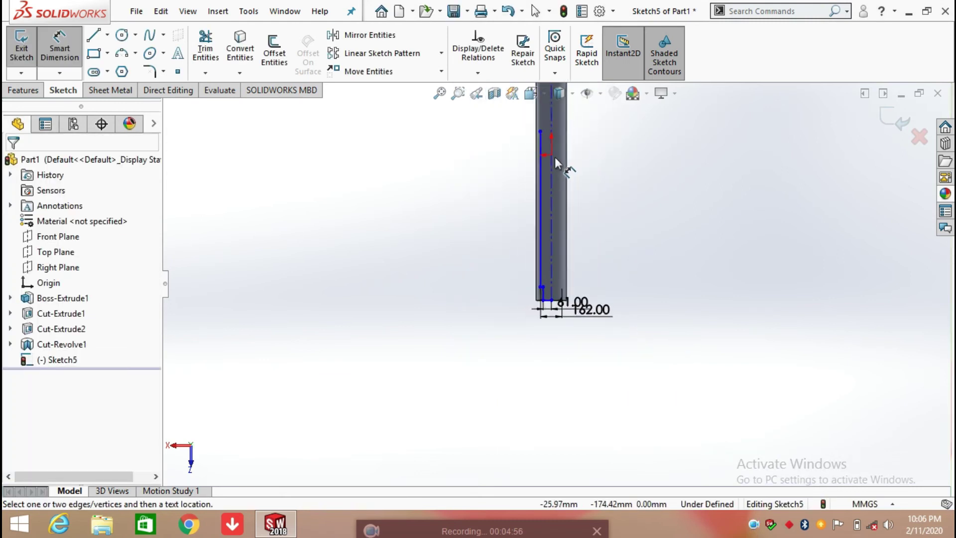
scroll(555, 148, down, 2)
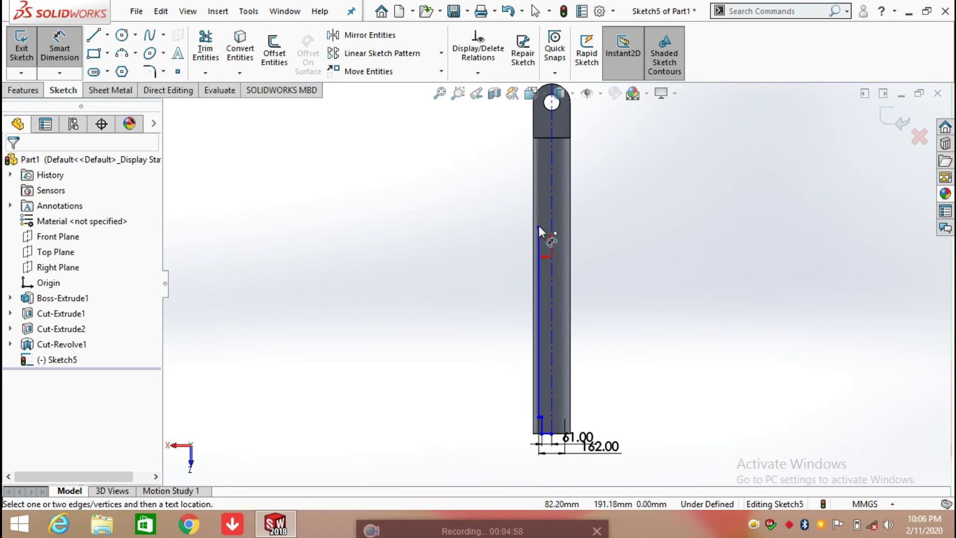
click(533, 137)
click(539, 227)
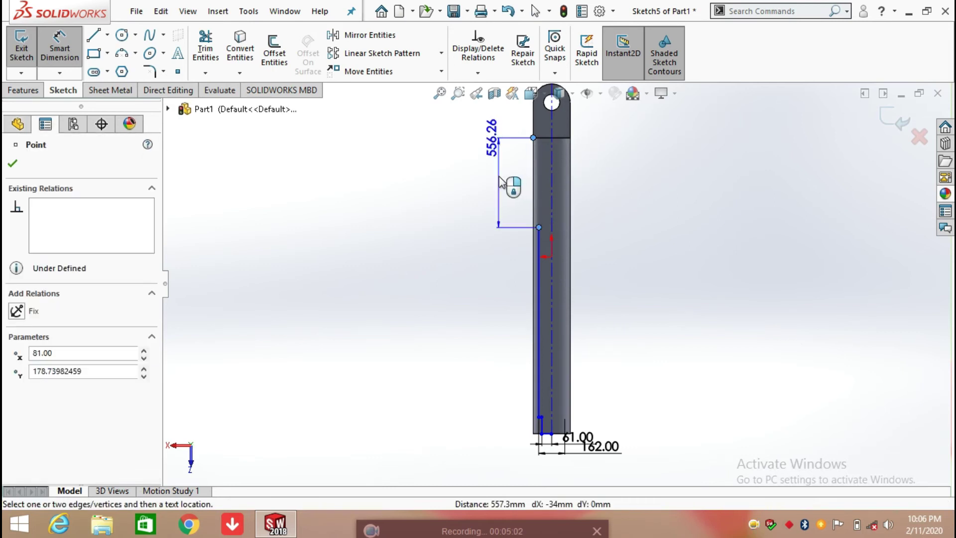
click(496, 174)
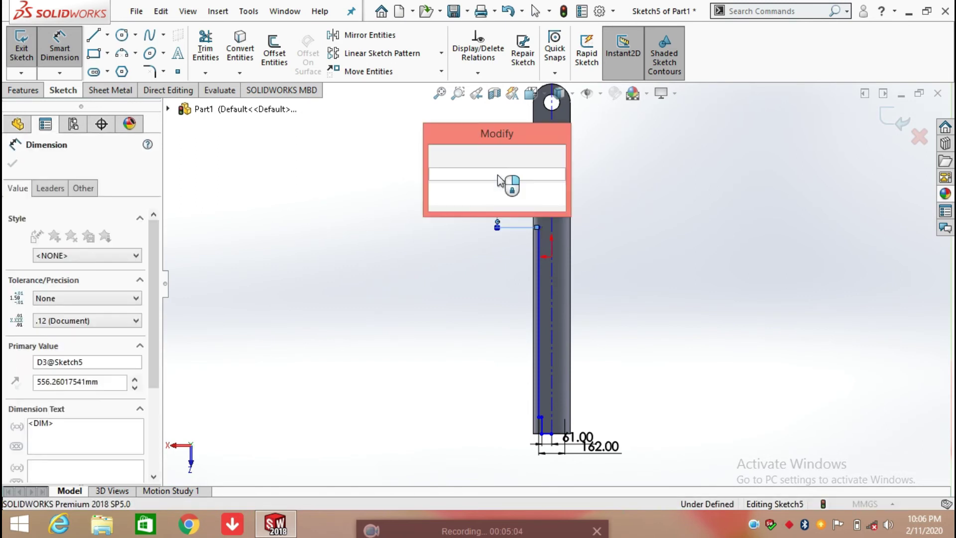
text(80)
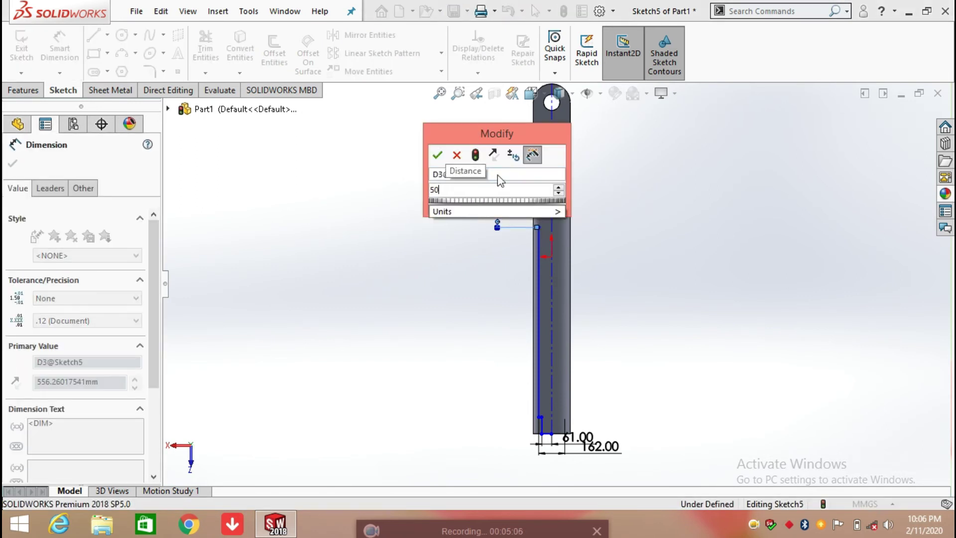
key(Escape)
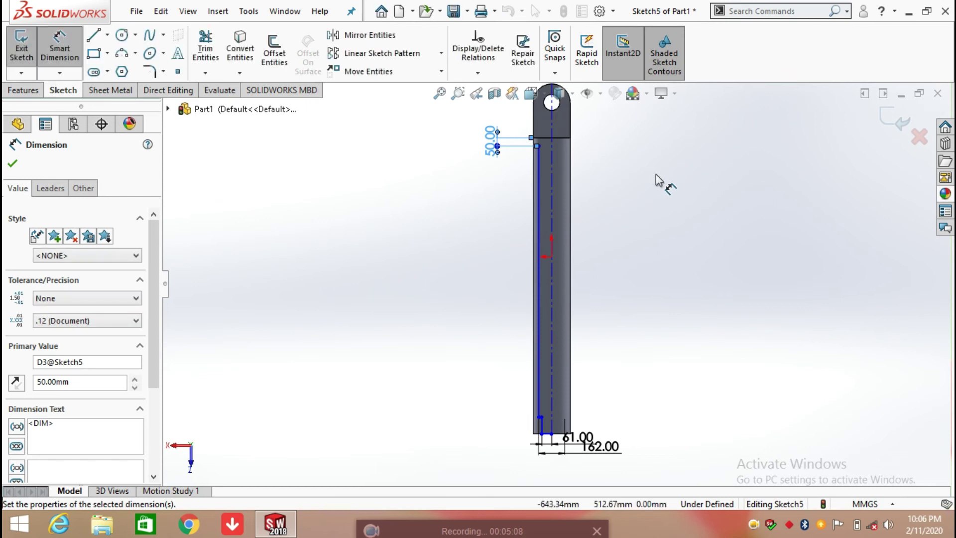
key(Escape)
Step: Draw an 81 mm horizontal line from the long vertical line's upper endpoint to the centreline
click(94, 35)
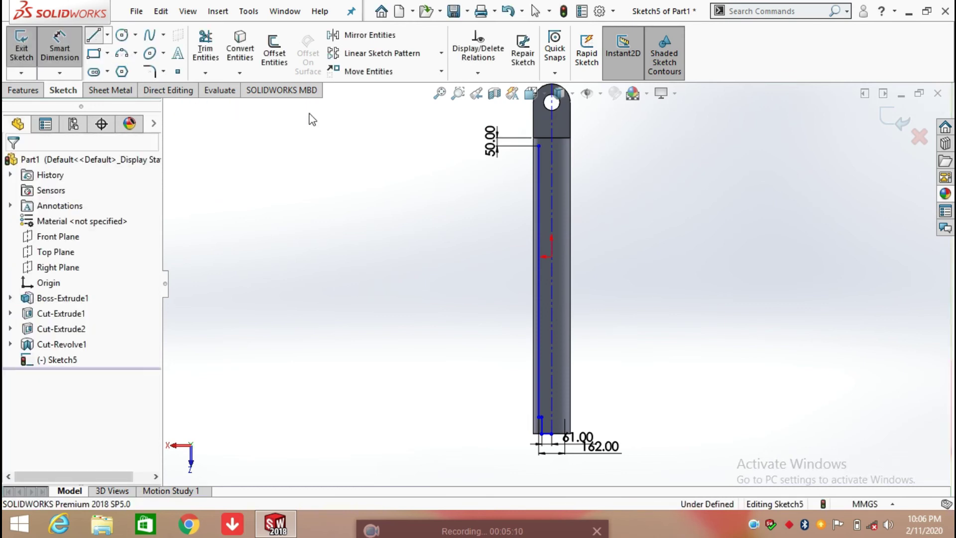
scroll(578, 170, down, 3)
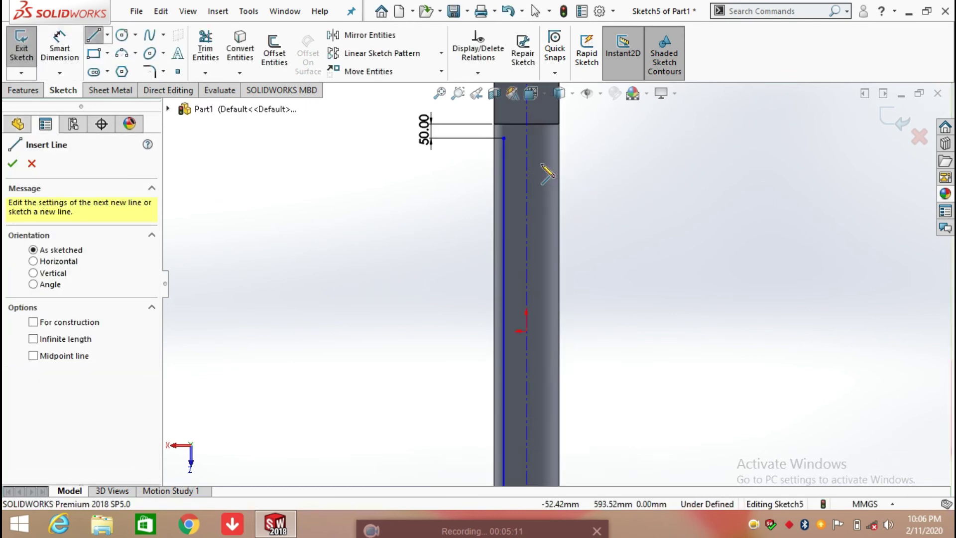
click(504, 138)
click(526, 138)
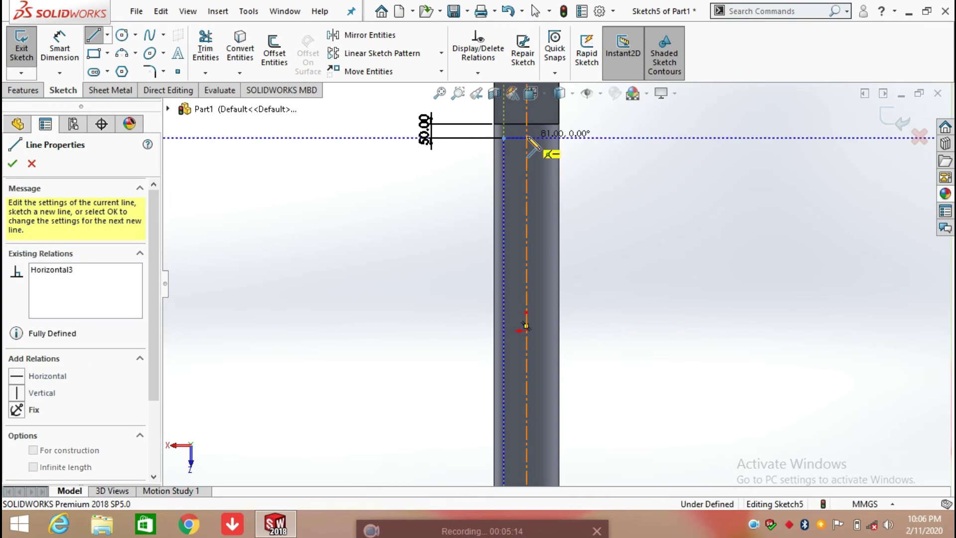
right_click(528, 140)
click(553, 144)
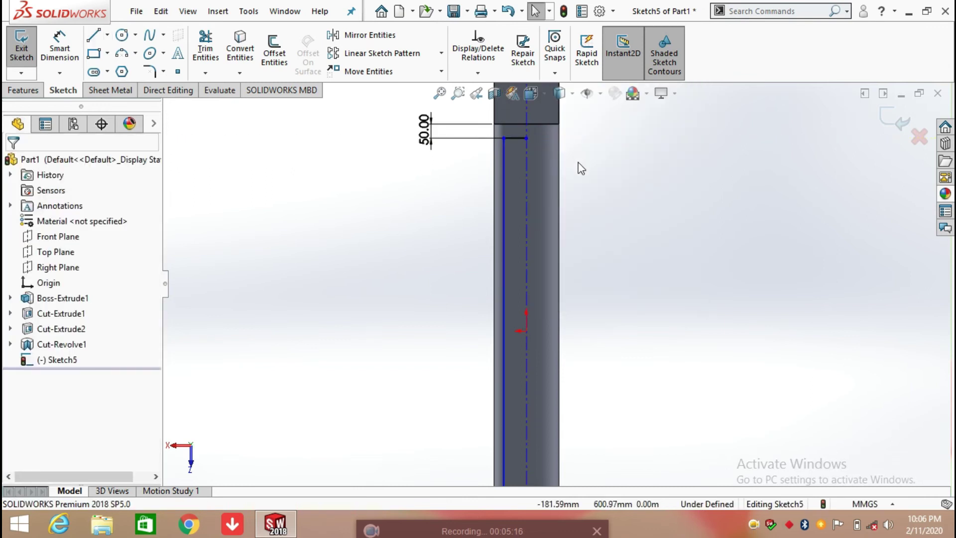
Step: Cut the stepped bore by revolving the profile 360 degrees about the centreline with Revolved Cut, letting the open sketch be closed
scroll(539, 440, up, 3)
scroll(543, 439, down, 3)
scroll(542, 437, down, 5)
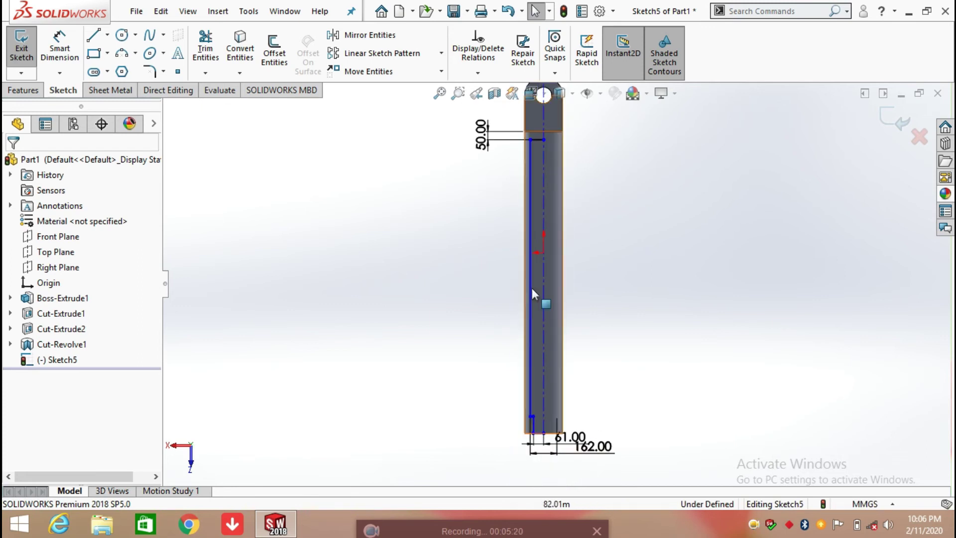
click(20, 92)
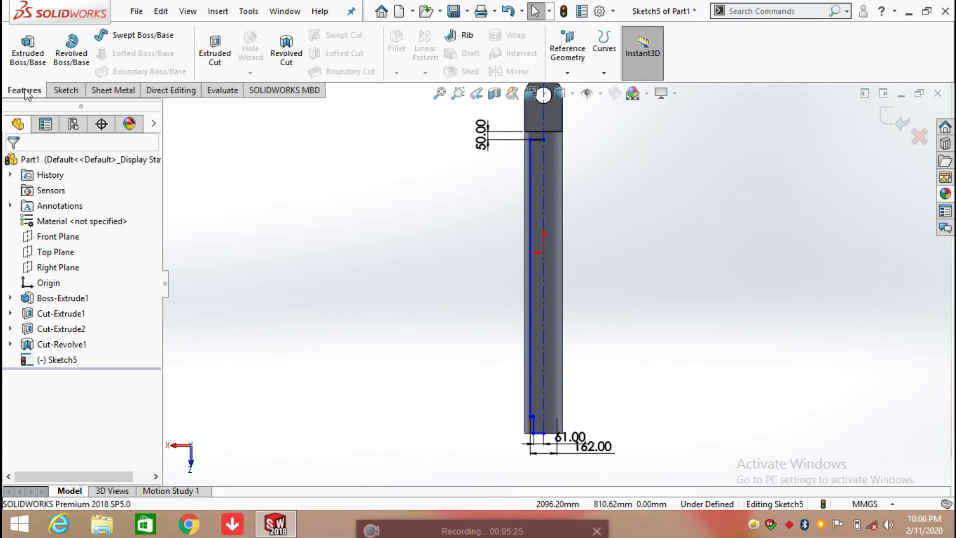
click(288, 52)
click(513, 267)
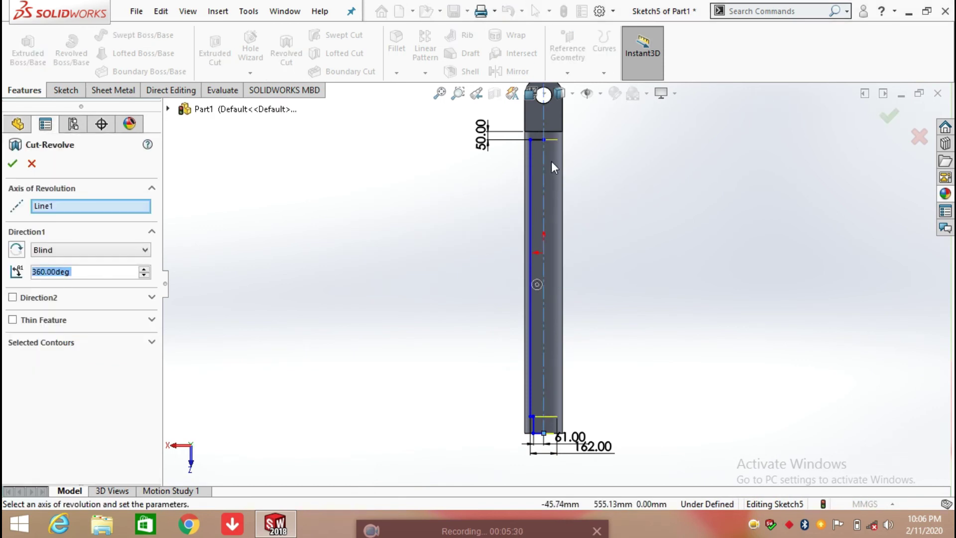
middle_drag(623, 333, 650, 272)
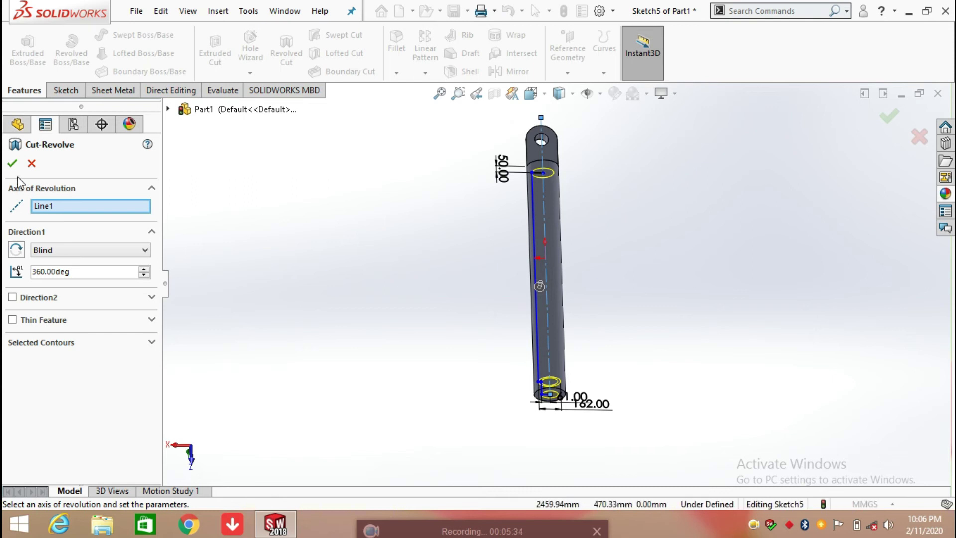
click(696, 269)
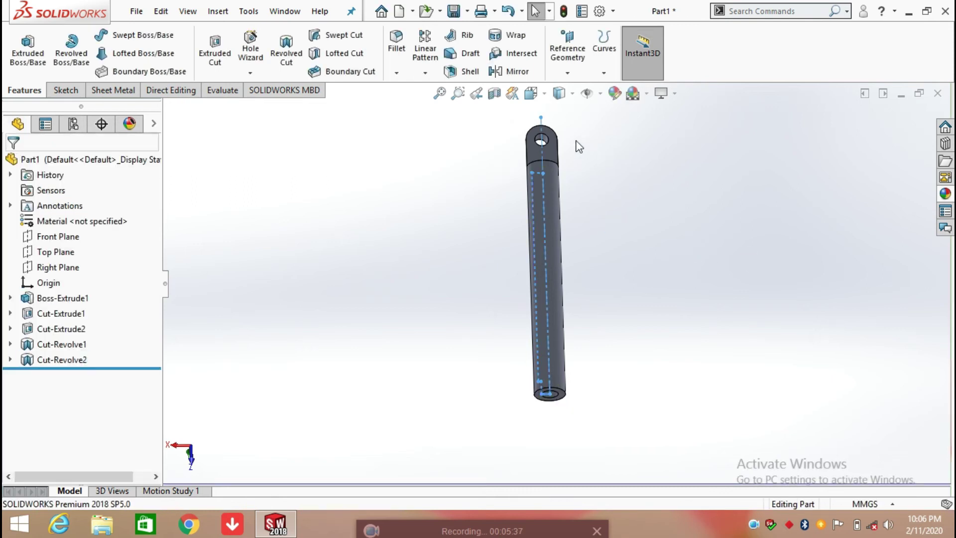
Step: Section the part along the Top Plane, examine the stepped bore from several angles, and turn the section view off
click(495, 93)
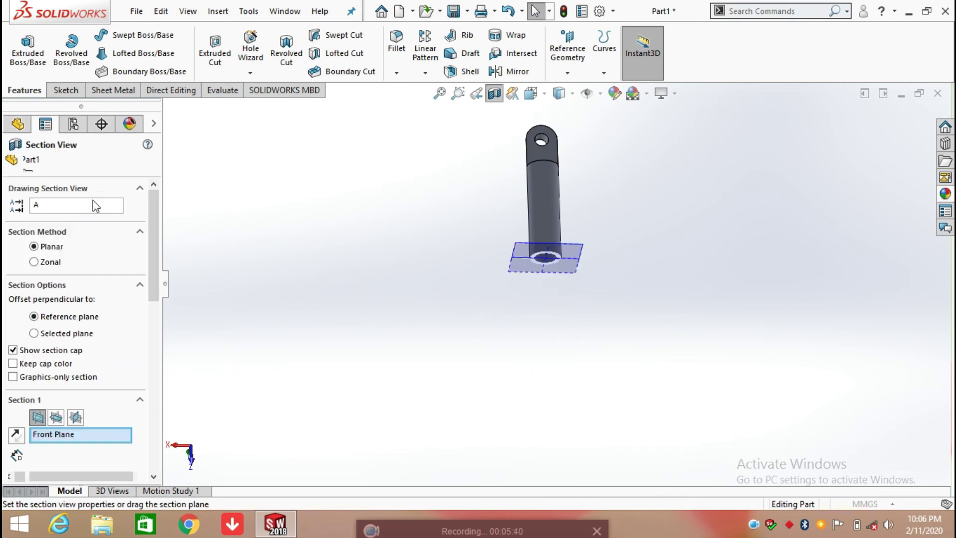
click(56, 418)
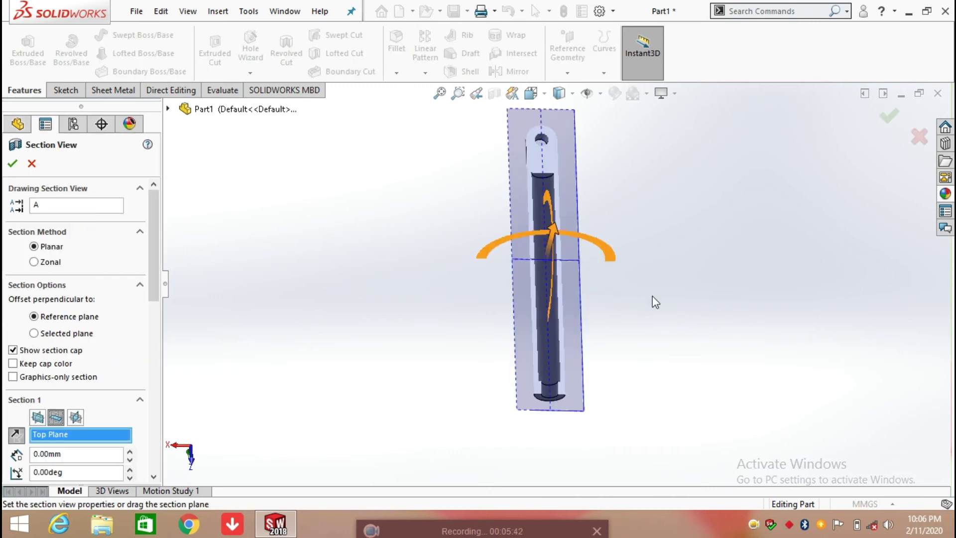
click(11, 164)
middle_drag(616, 235, 550, 378)
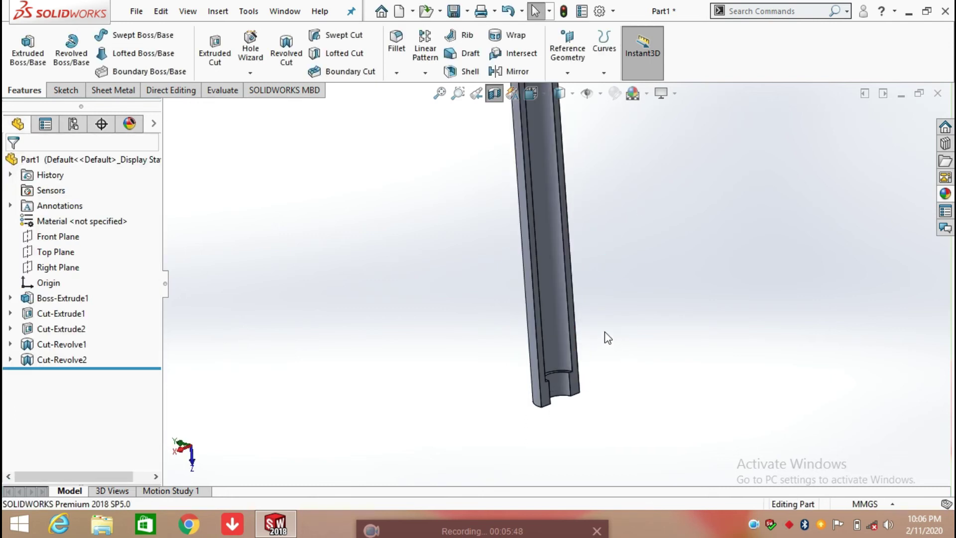
middle_drag(599, 325, 572, 297)
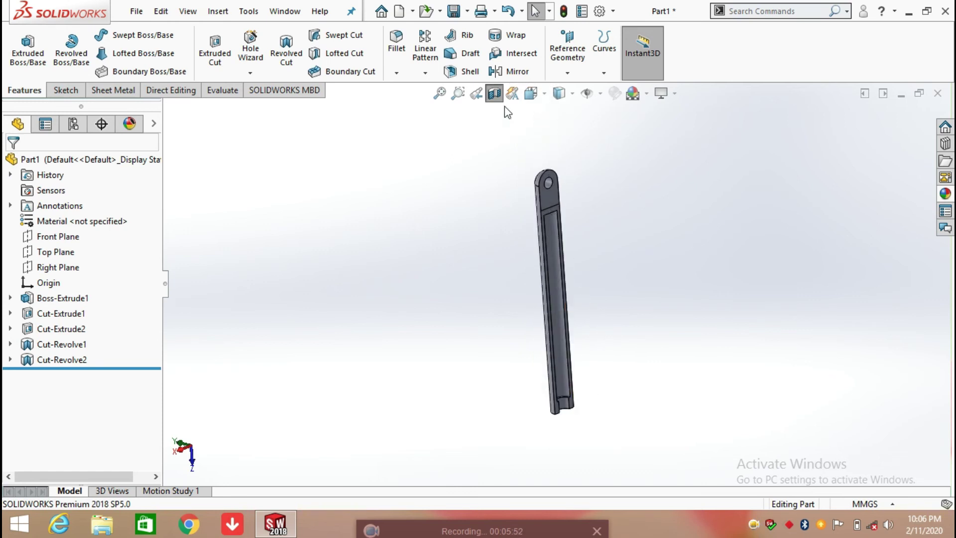
click(494, 94)
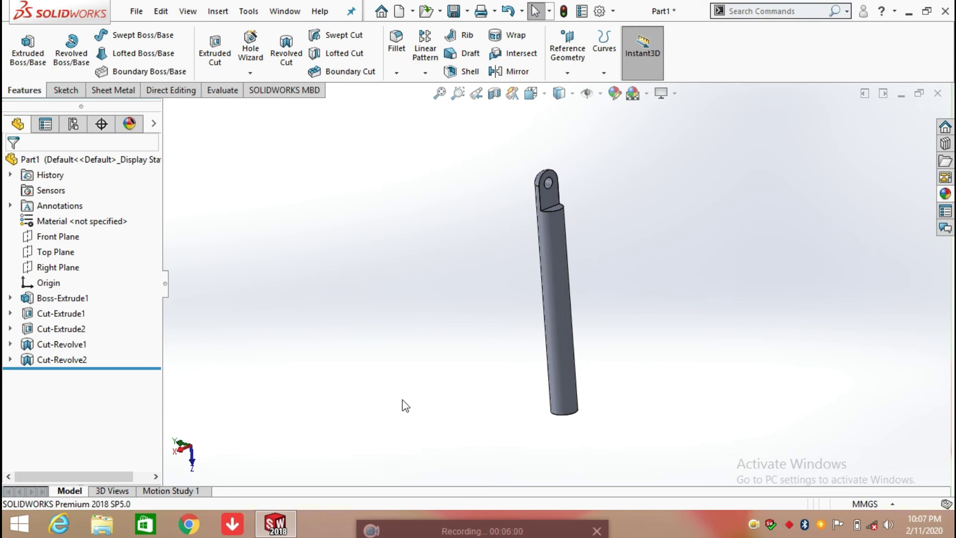
Step: Sketch a circle of 115 mm radius on the rounded end's flat face, centred on the cross hole and reaching the face's side edge
click(549, 199)
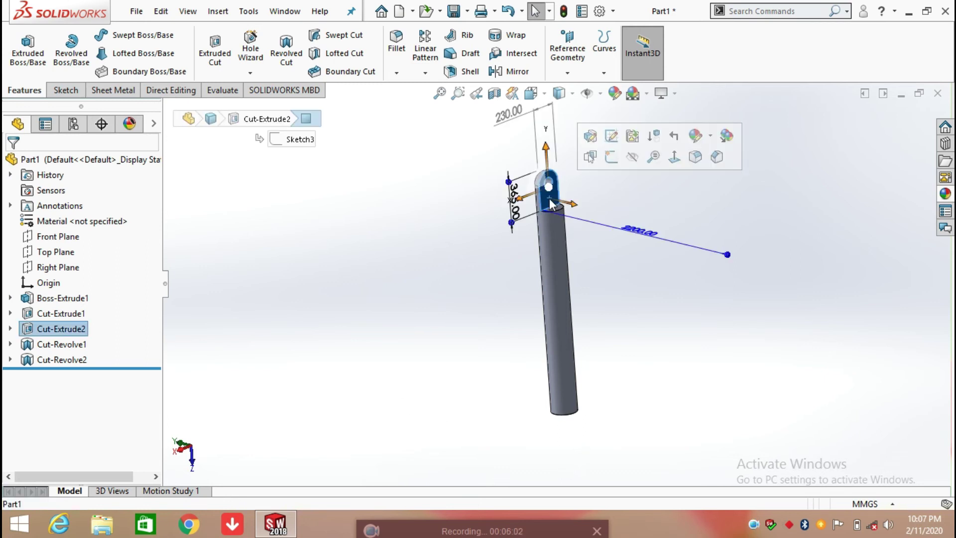
click(675, 163)
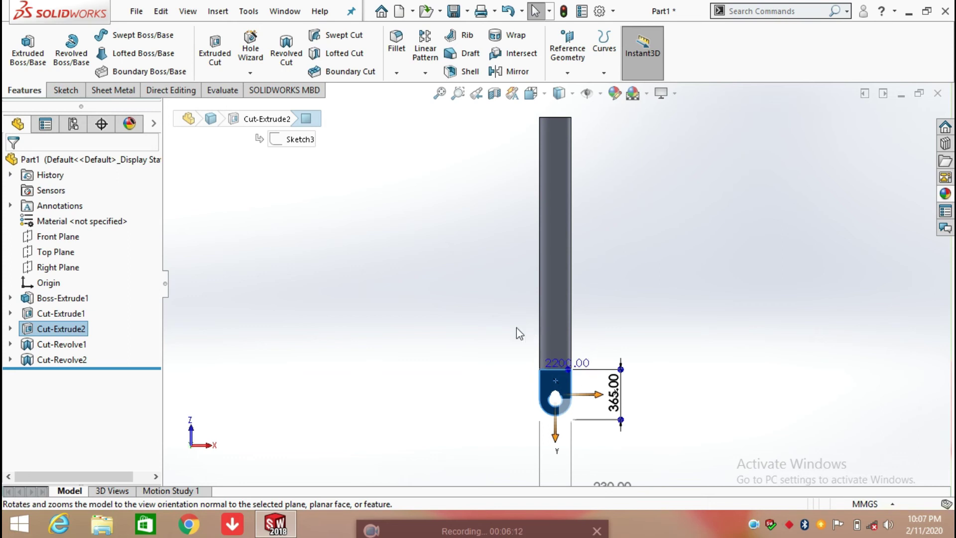
click(64, 91)
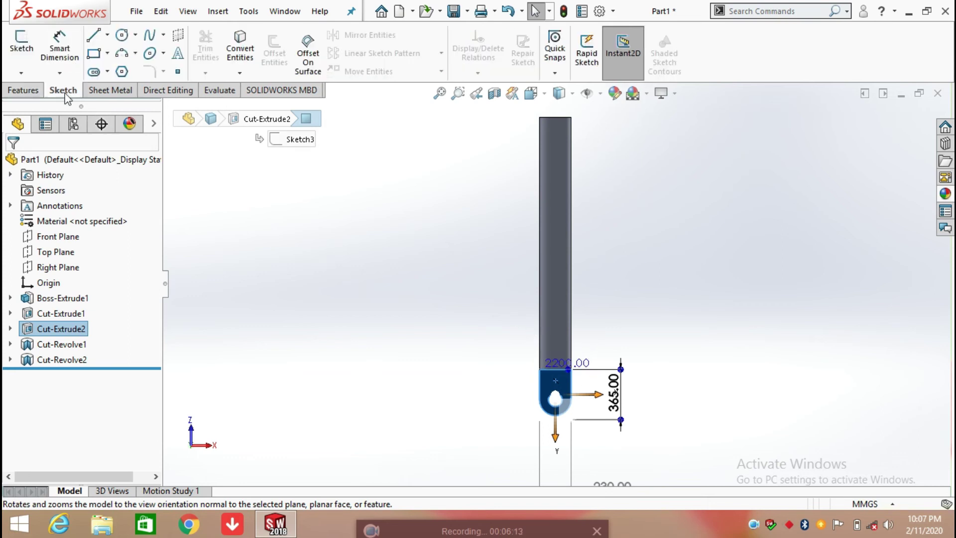
click(121, 36)
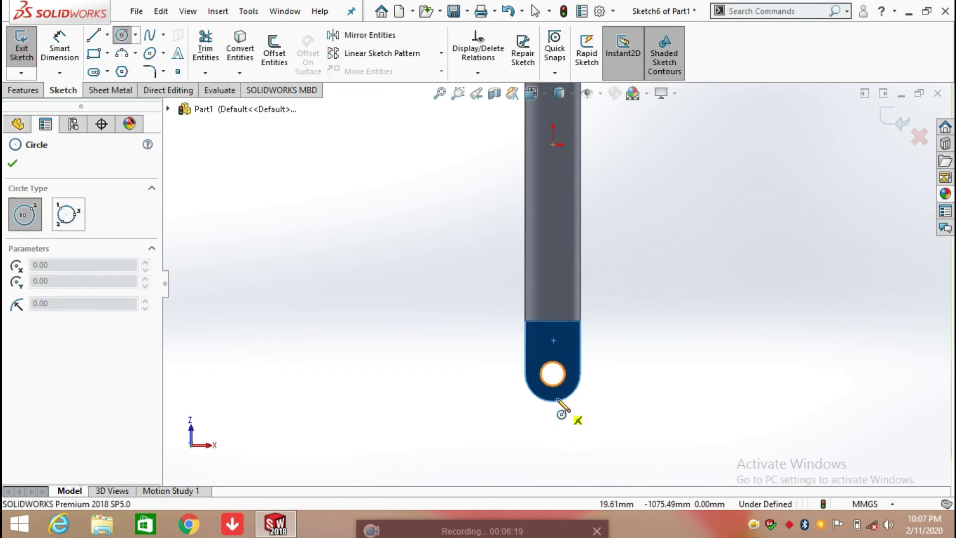
click(553, 373)
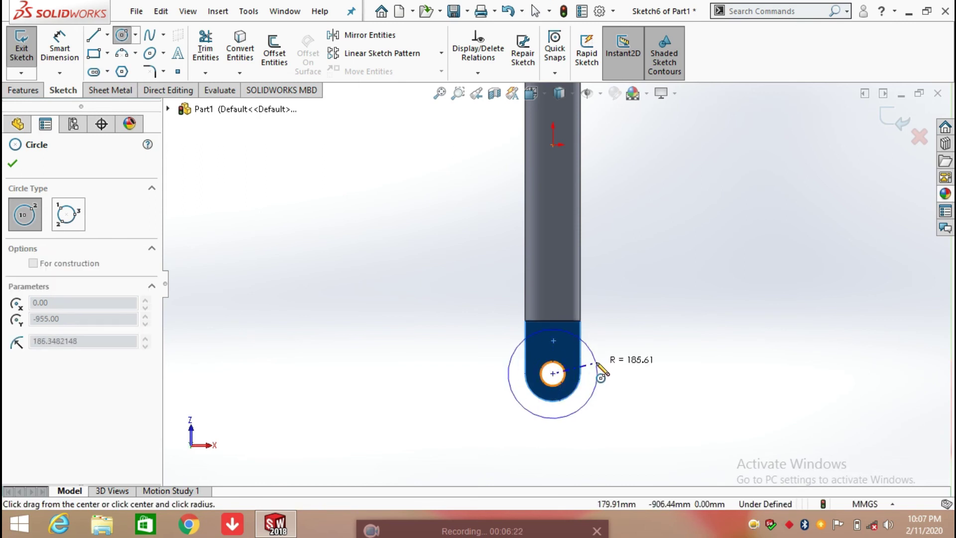
click(581, 374)
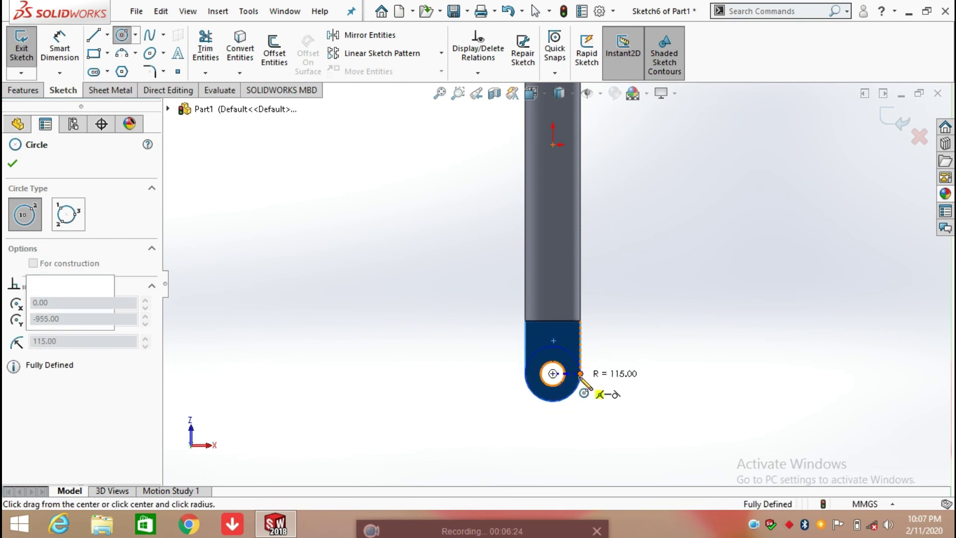
right_click(581, 376)
click(616, 388)
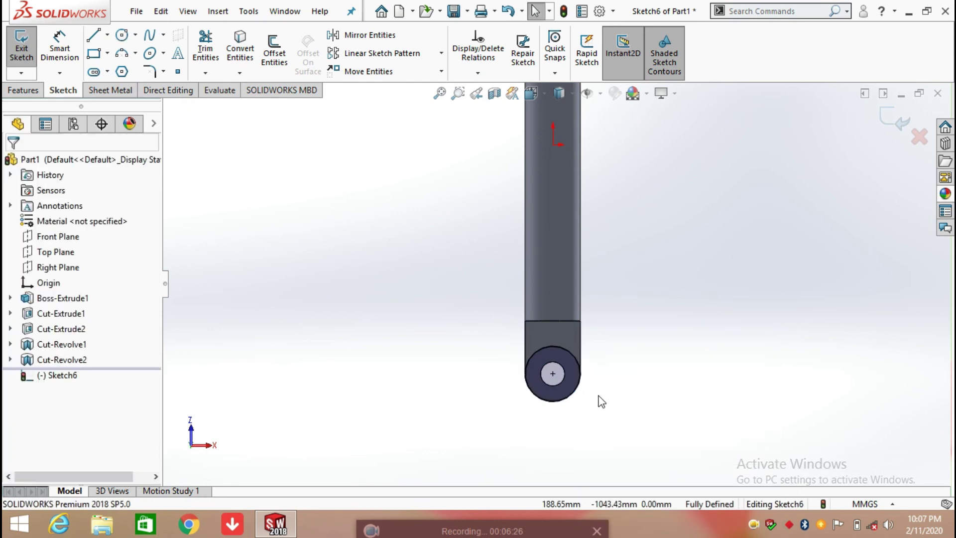
Step: Extrude the circle as a merged boss 117 mm deep in the reversed direction, through the rounded flat end
middle_drag(604, 398, 619, 174)
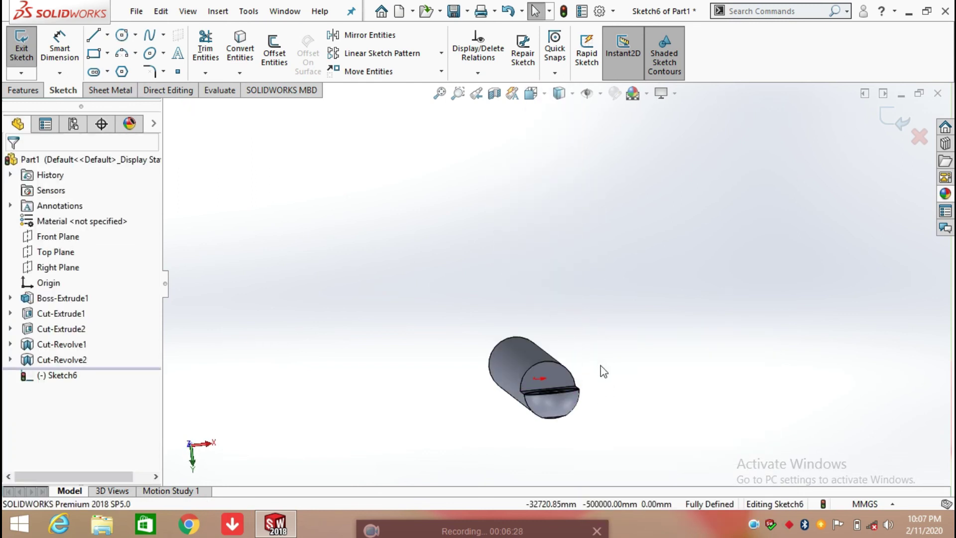
click(22, 92)
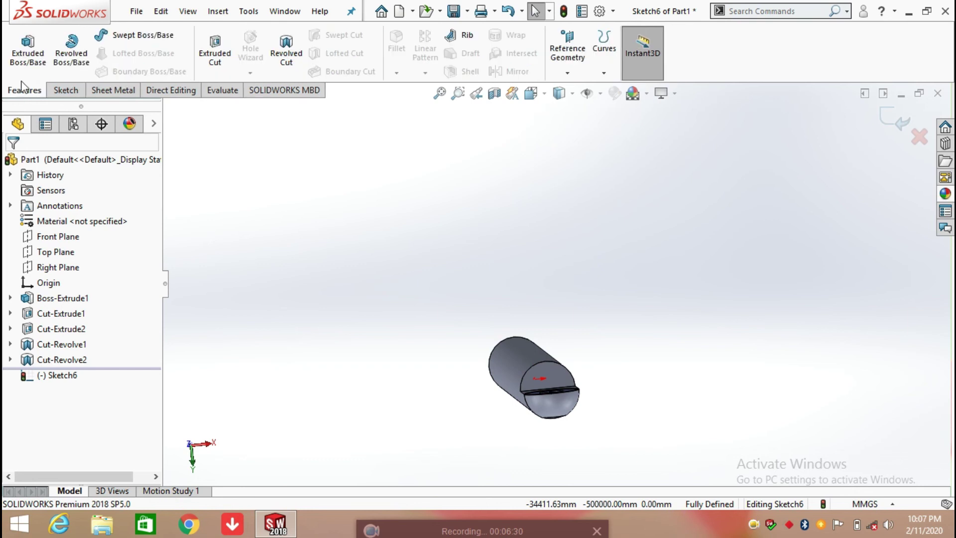
click(25, 59)
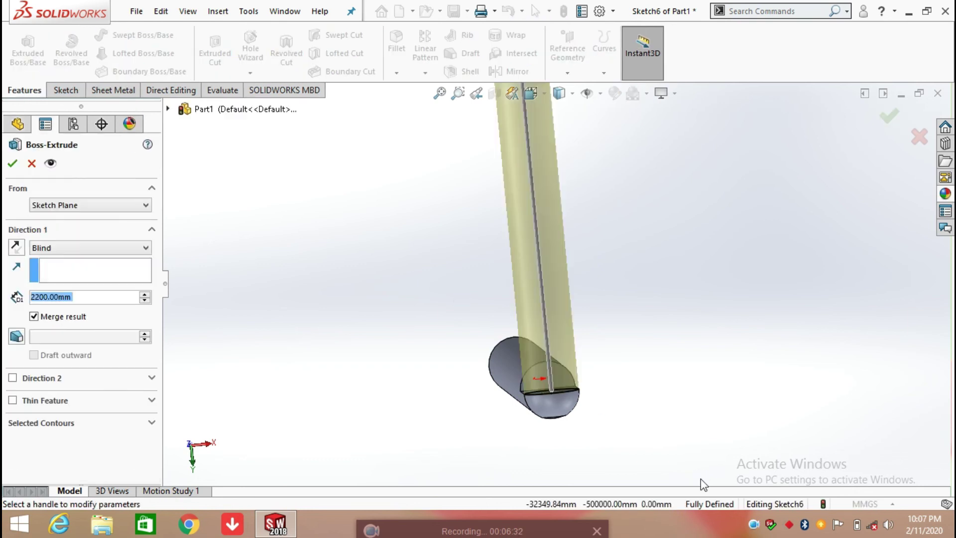
click(14, 247)
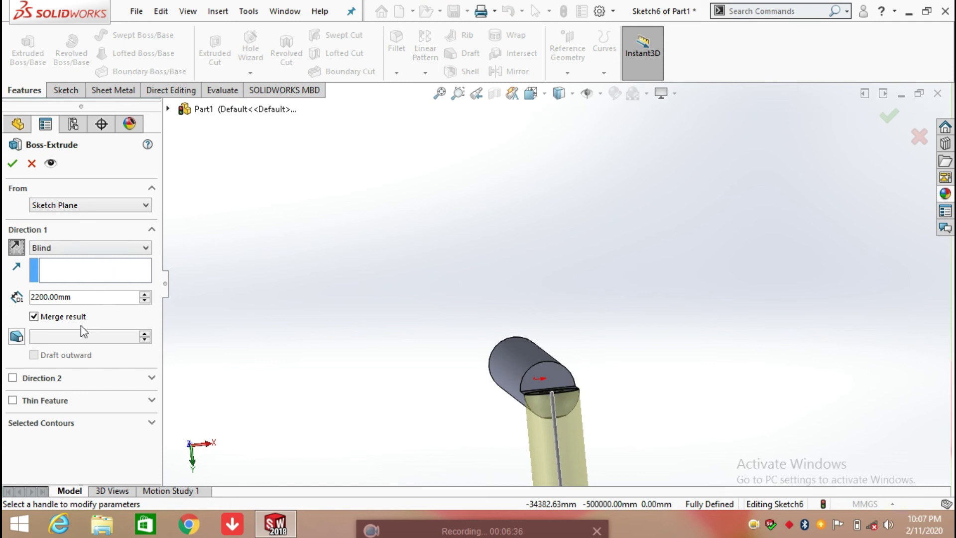
double_click(60, 297)
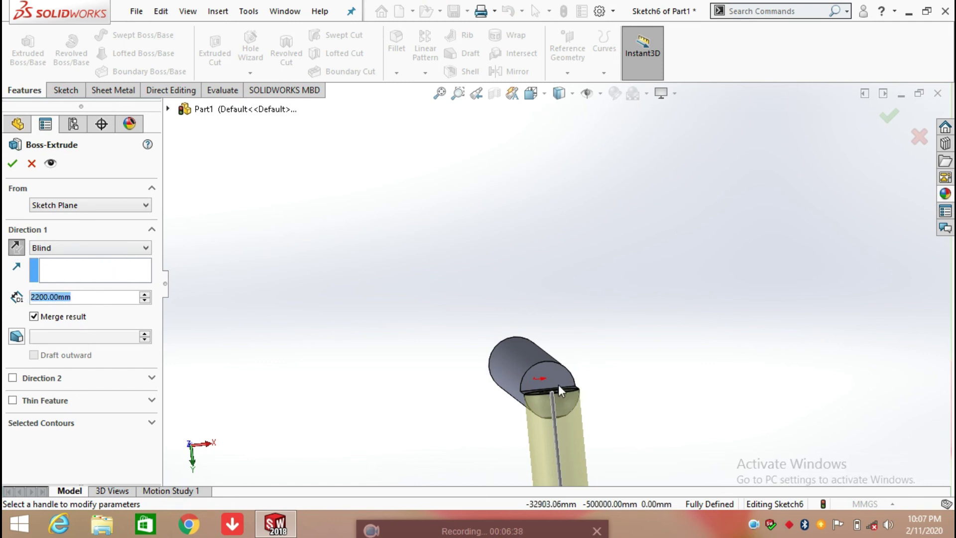
text(117)
key(Return)
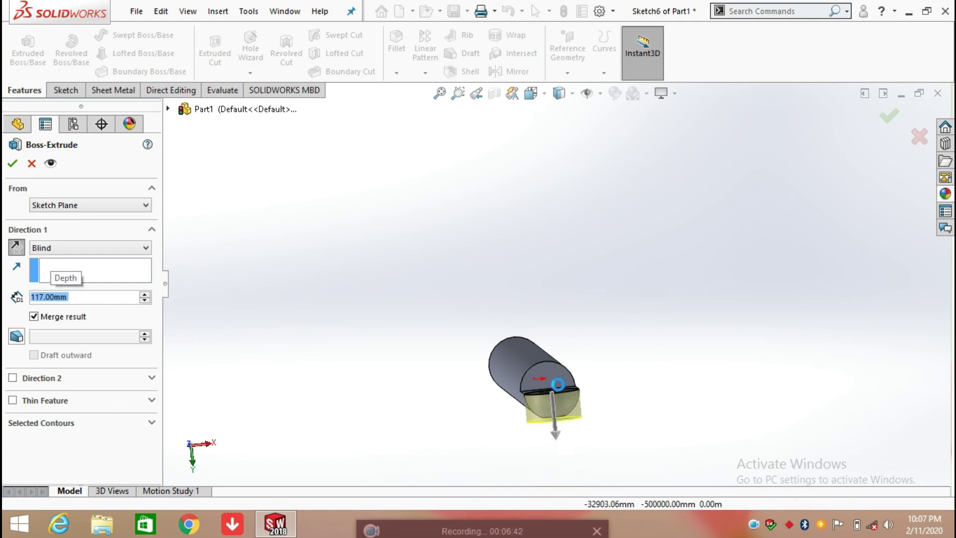
key(Return)
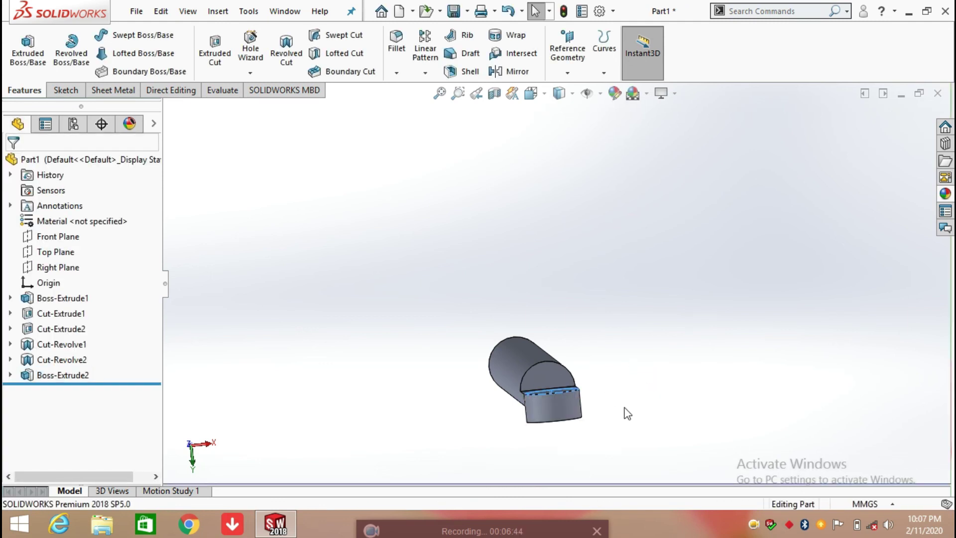
Step: Edit the eye boss's sketch, convert the cross hole's circular edge into it, and exit the sketch to carry the hole through the boss
middle_drag(614, 391, 628, 414)
scroll(627, 406, up, 2)
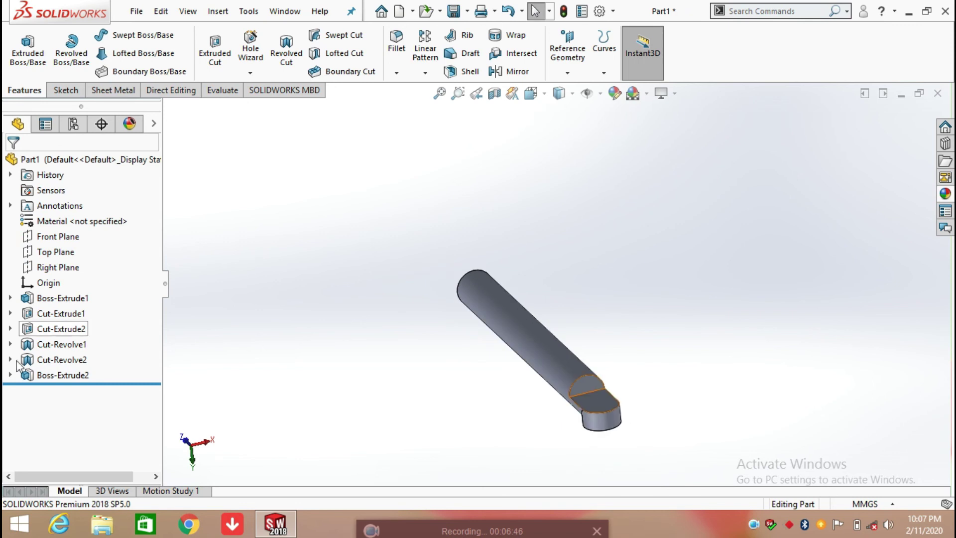
click(9, 375)
click(55, 390)
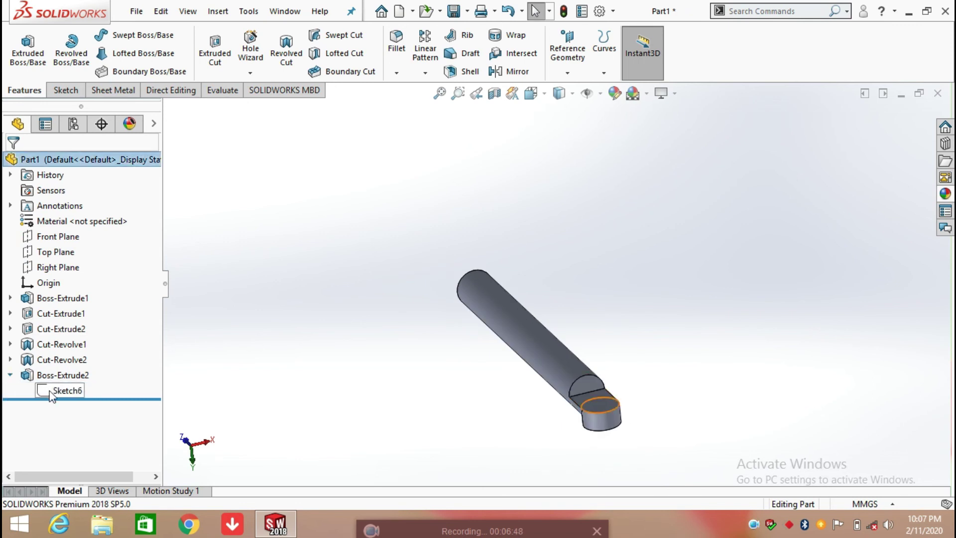
click(67, 349)
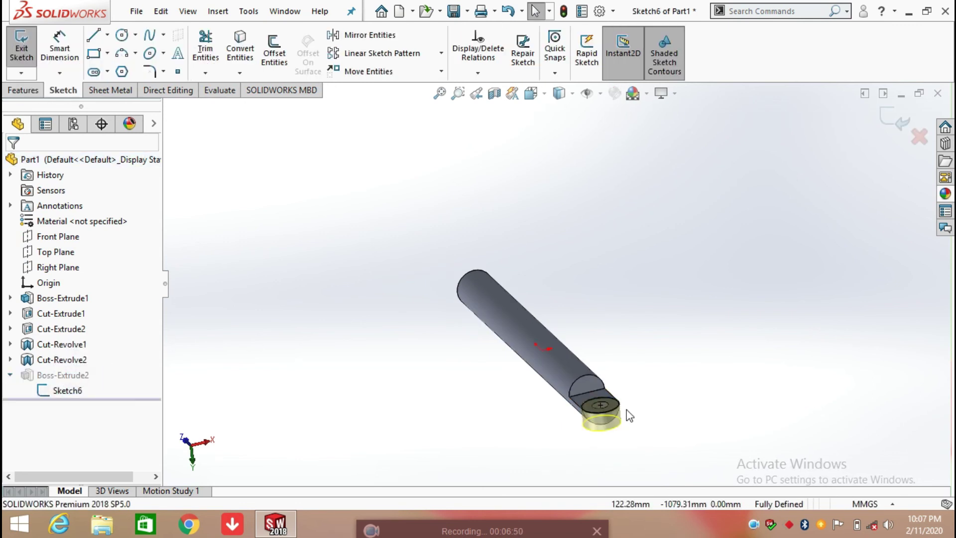
scroll(594, 392, down, 5)
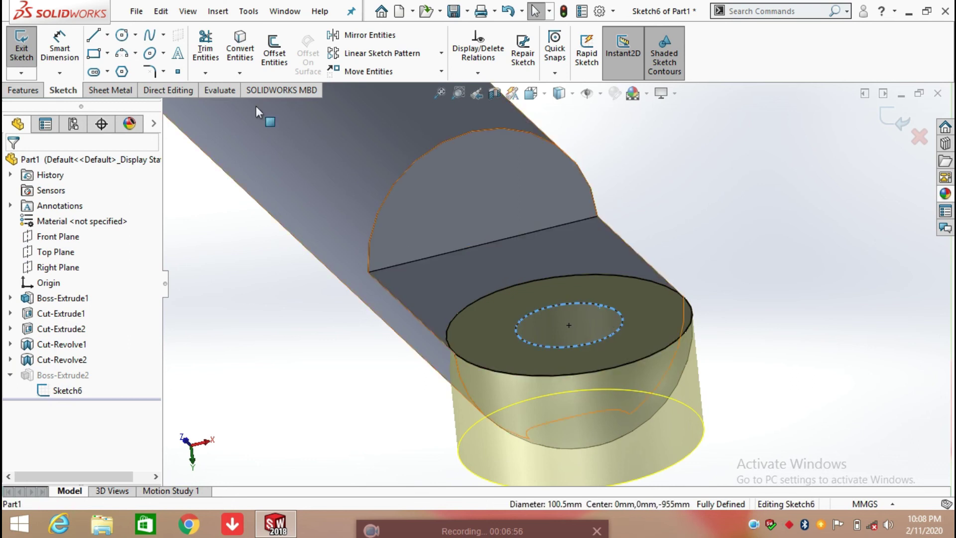
click(247, 47)
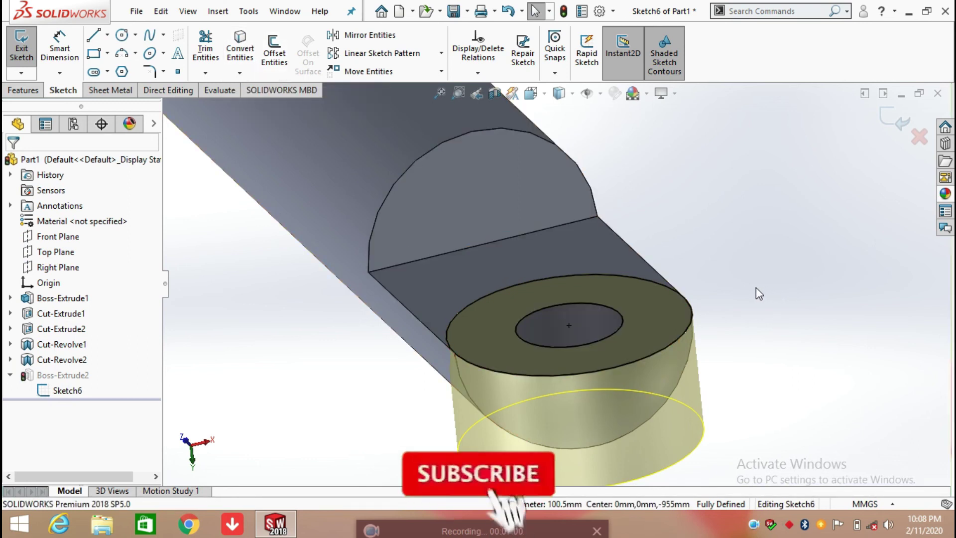
scroll(720, 324, up, 4)
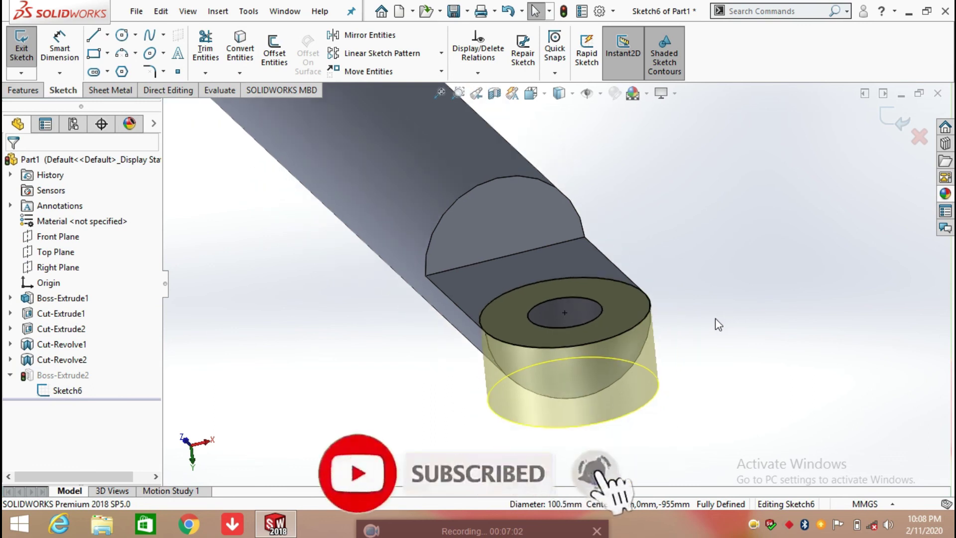
middle_drag(632, 343, 634, 327)
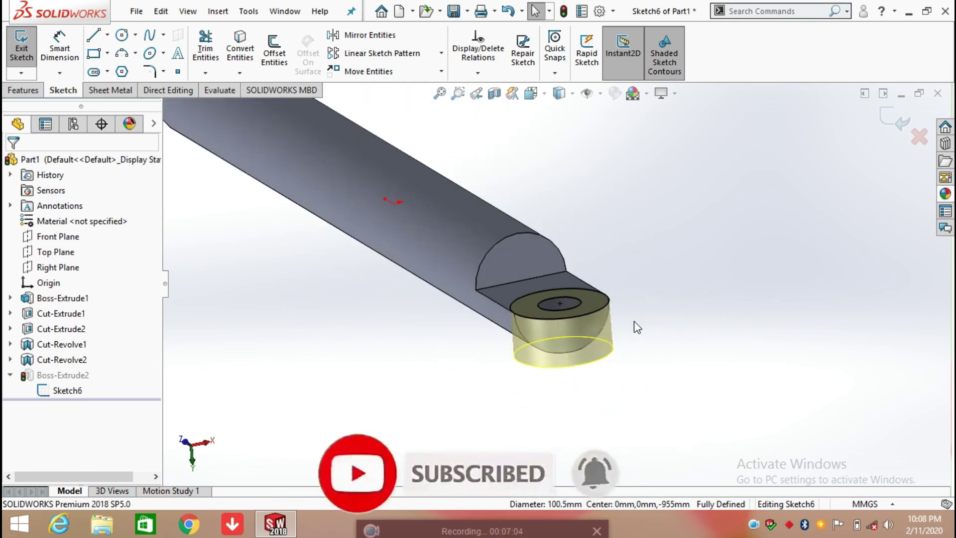
click(889, 123)
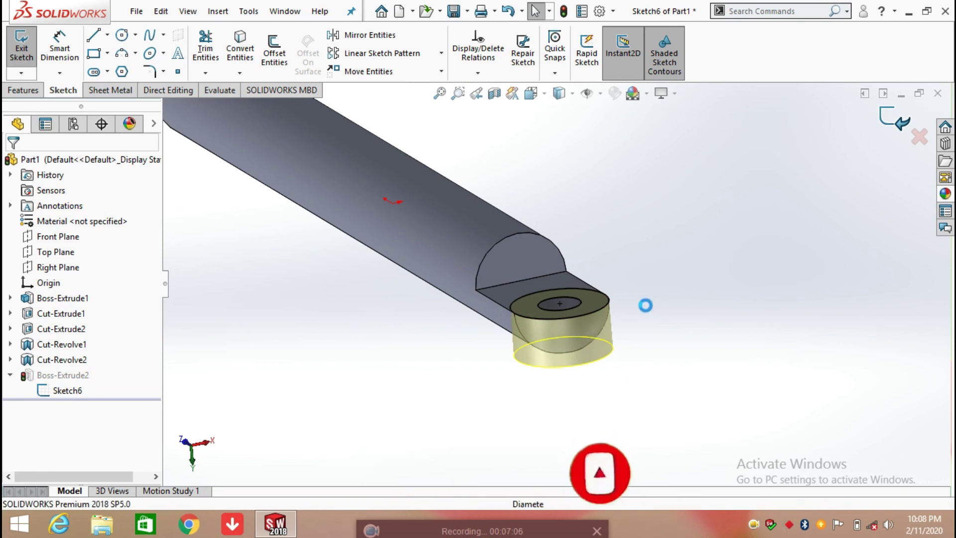
Step: Fillet the outer circular edge at the cylinder's open bore end with a symmetric 10 mm radius
middle_drag(623, 261, 600, 209)
middle_drag(587, 363, 622, 303)
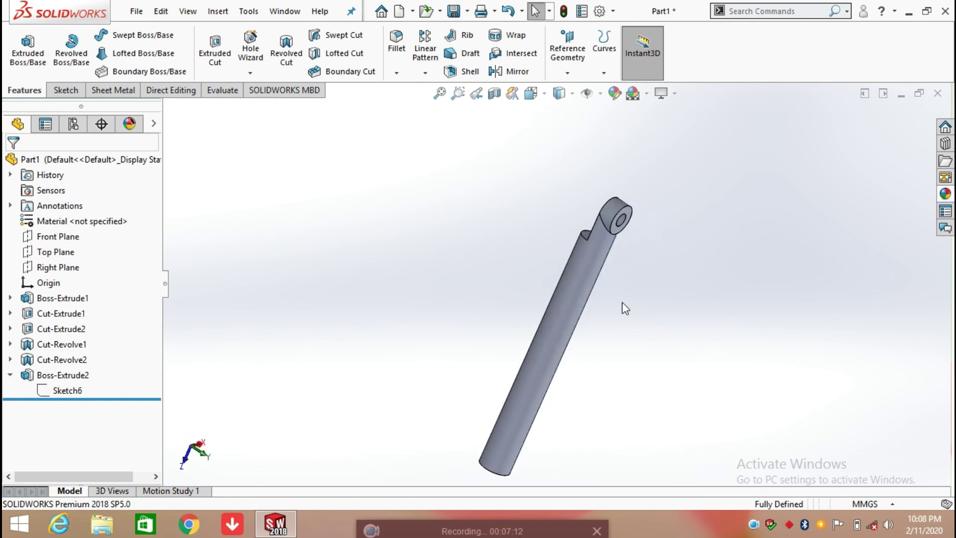
click(397, 73)
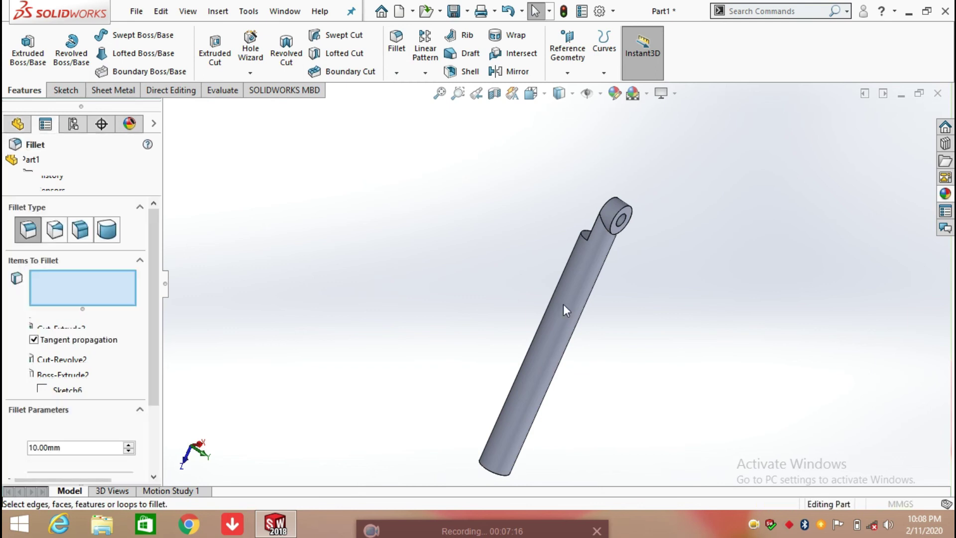
scroll(504, 387, down, 5)
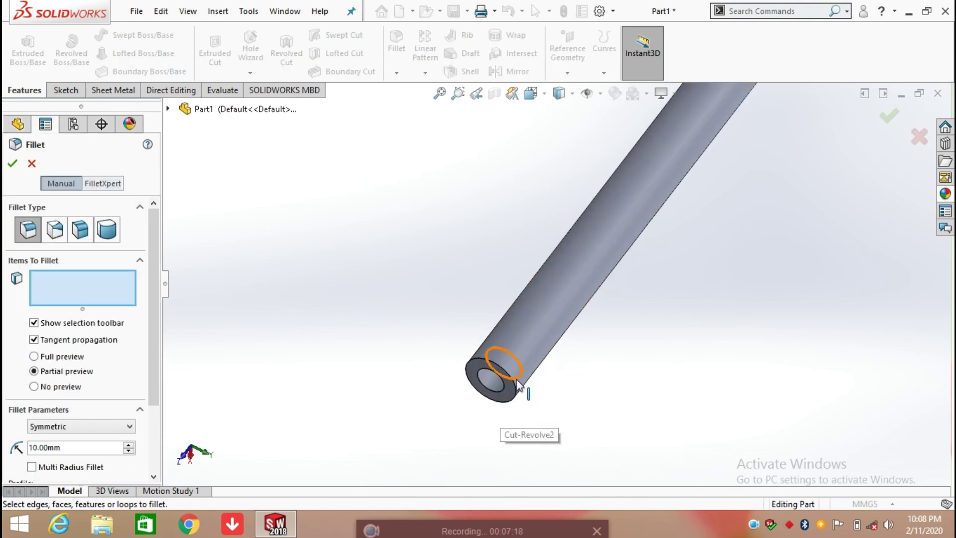
click(515, 388)
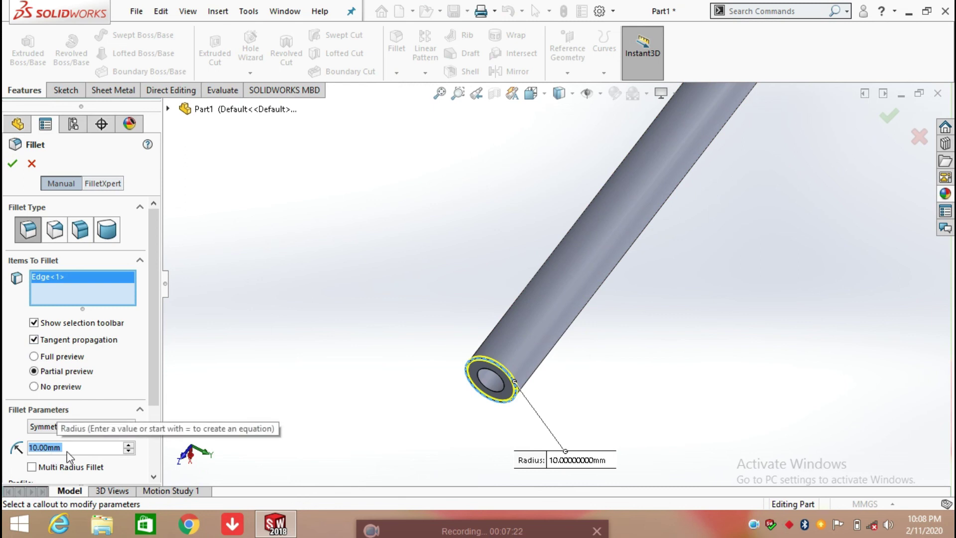
click(12, 163)
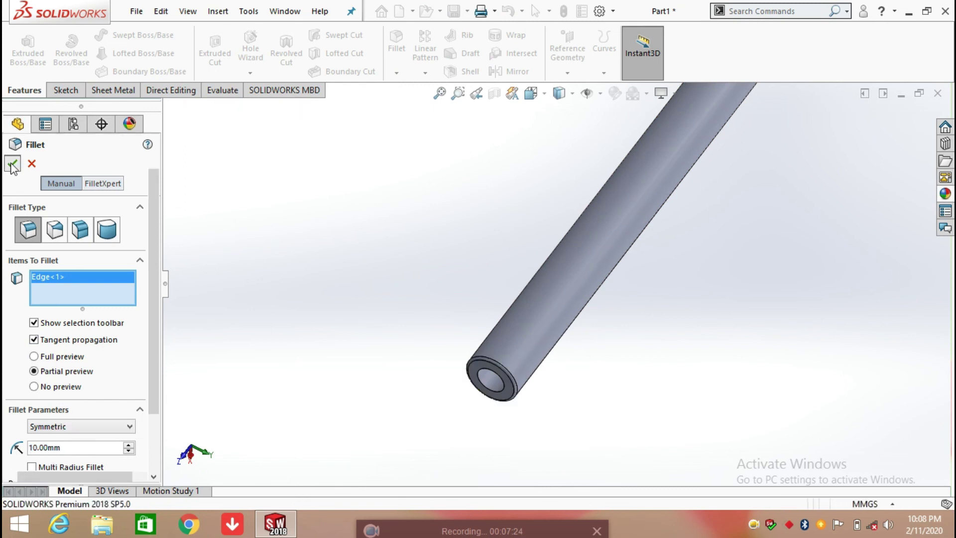
middle_drag(636, 349, 543, 206)
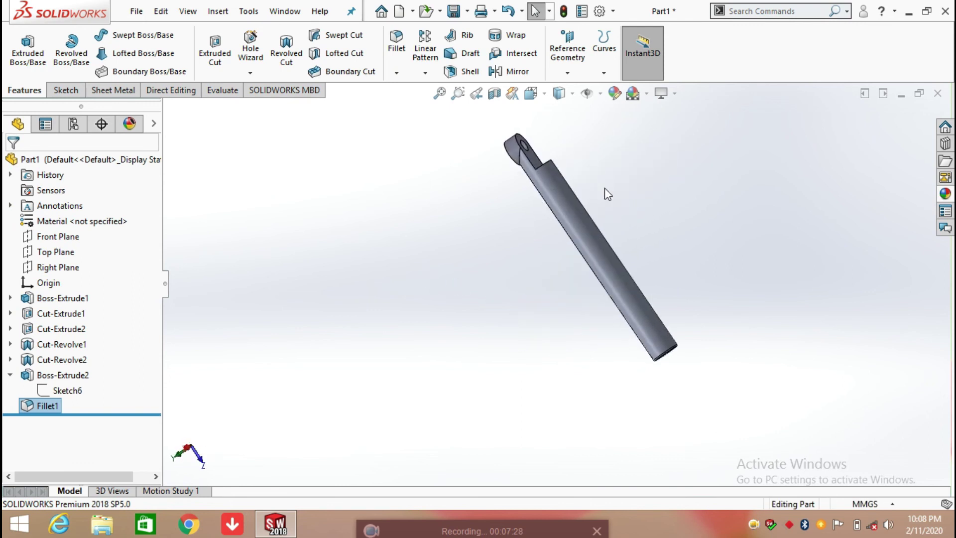
middle_drag(642, 202, 540, 251)
scroll(594, 200, down, 2)
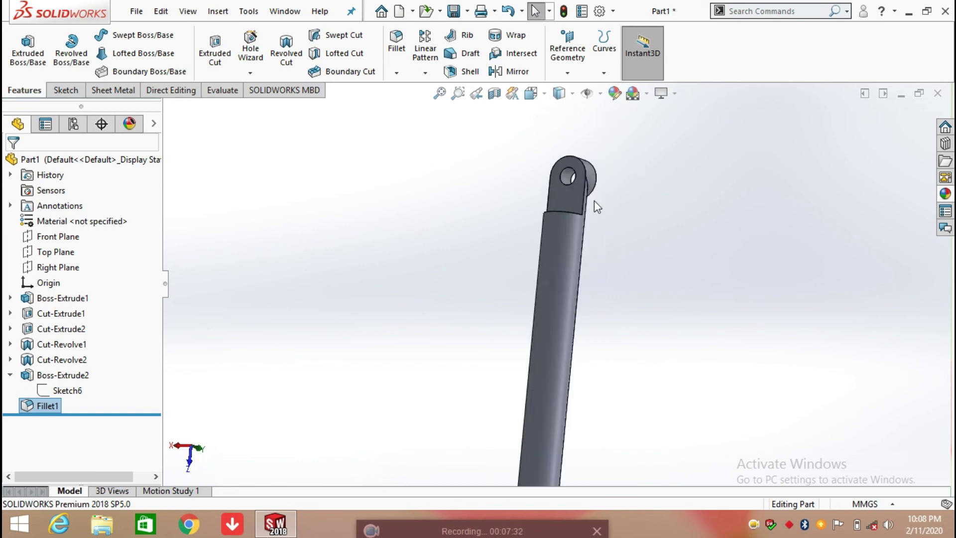
middle_drag(613, 256, 529, 296)
scroll(605, 343, up, 1)
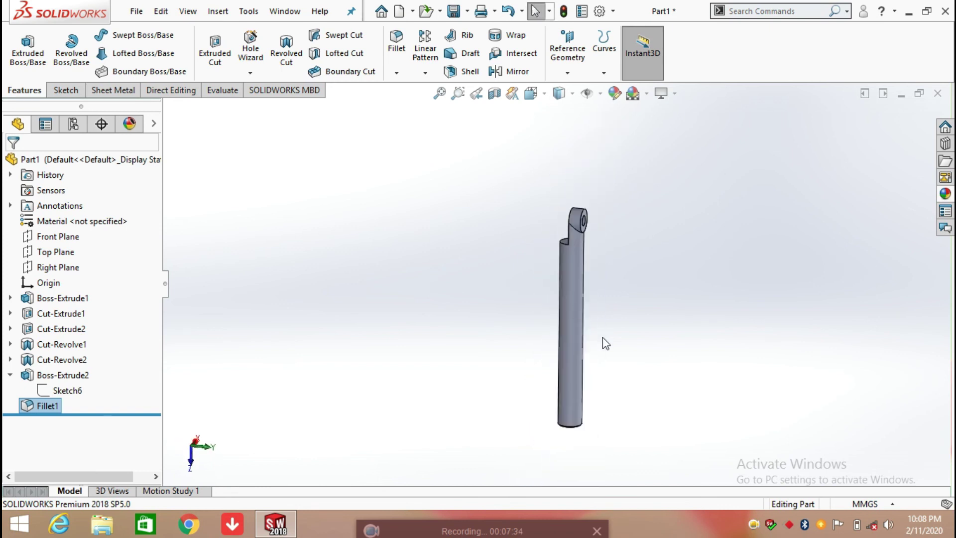